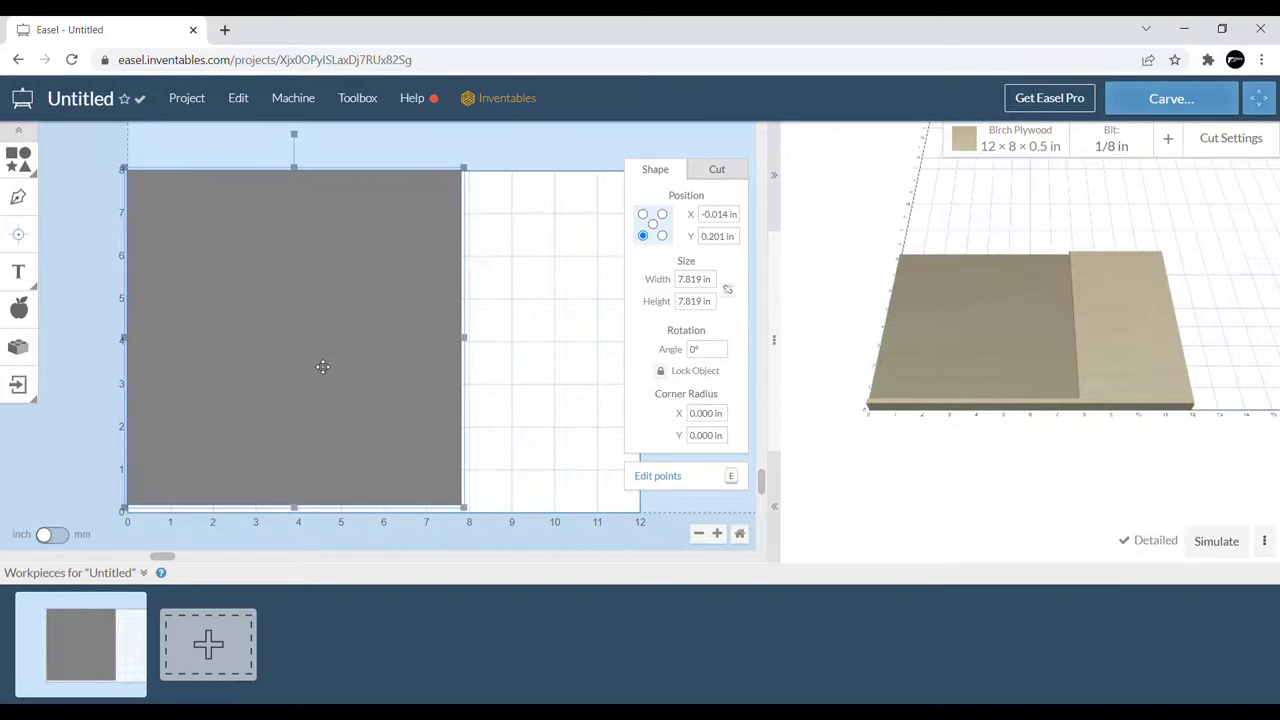
# Position the square by its centre point at X 0 in and Y 0 in.
pyautogui.click(652, 224)
pyautogui.click(725, 222)
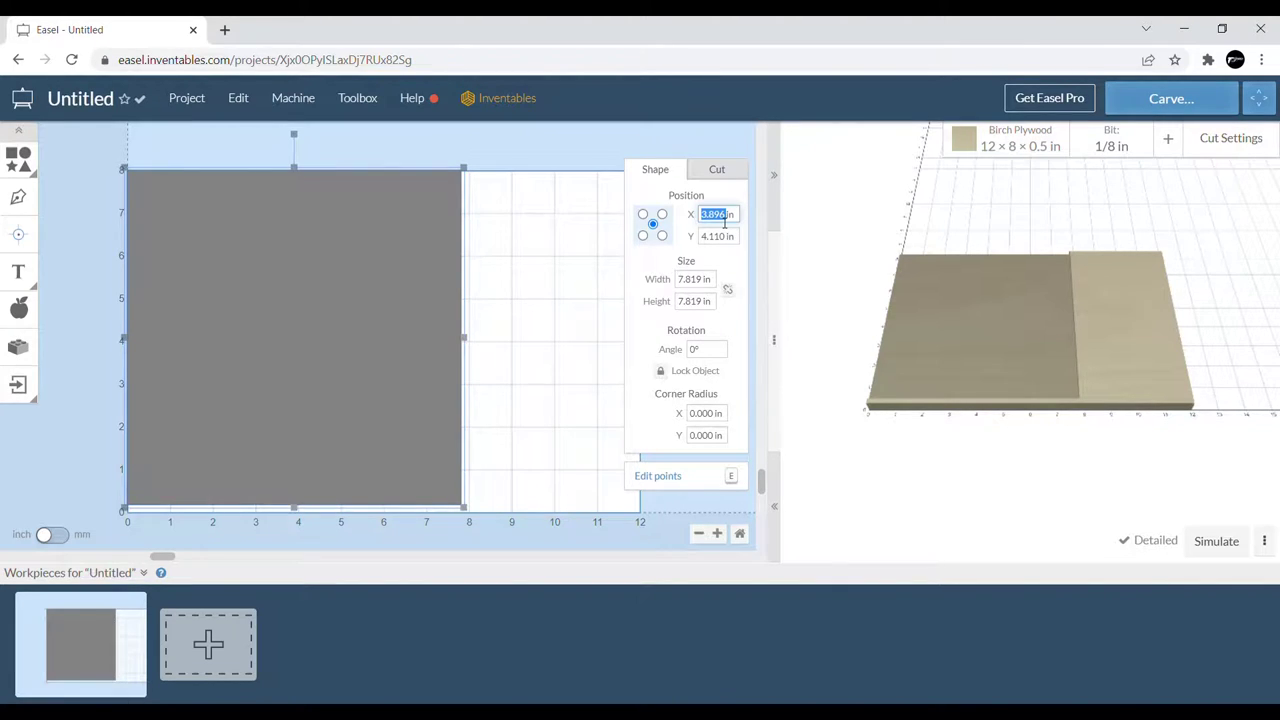
pyautogui.write('0')
pyautogui.press('Return')
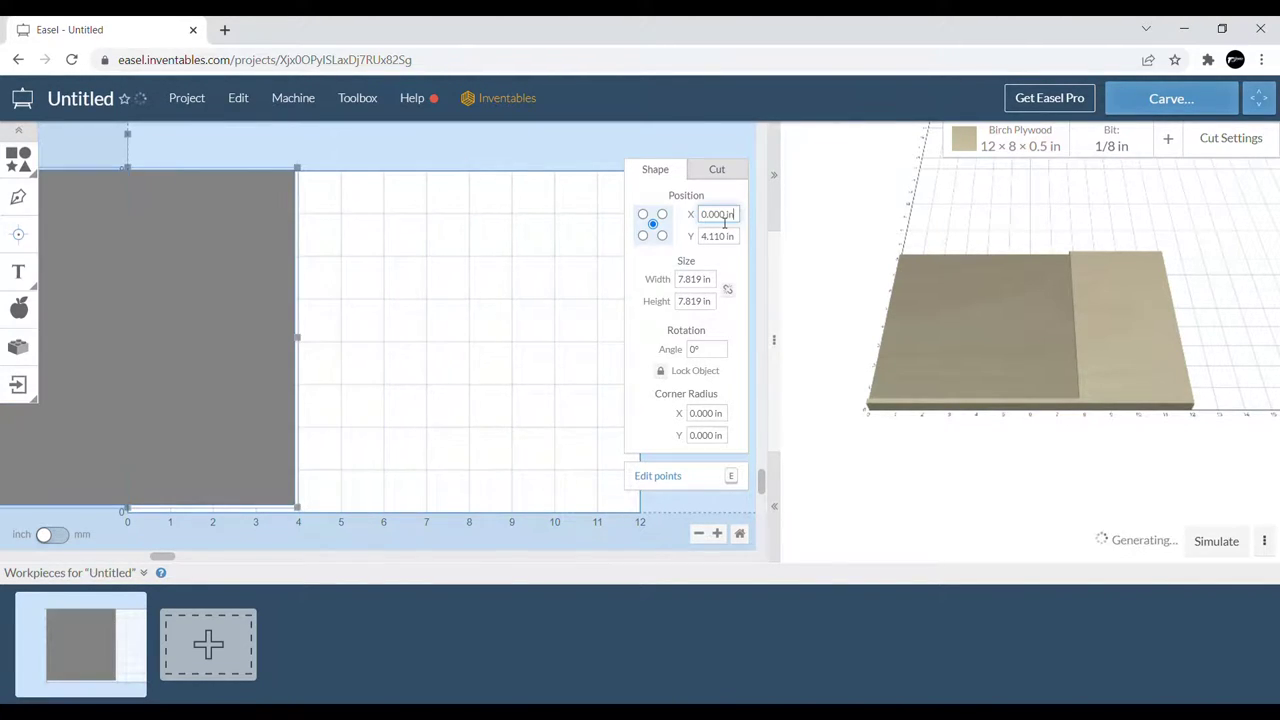
pyautogui.click(716, 237)
pyautogui.write('0')
pyautogui.press('Return')
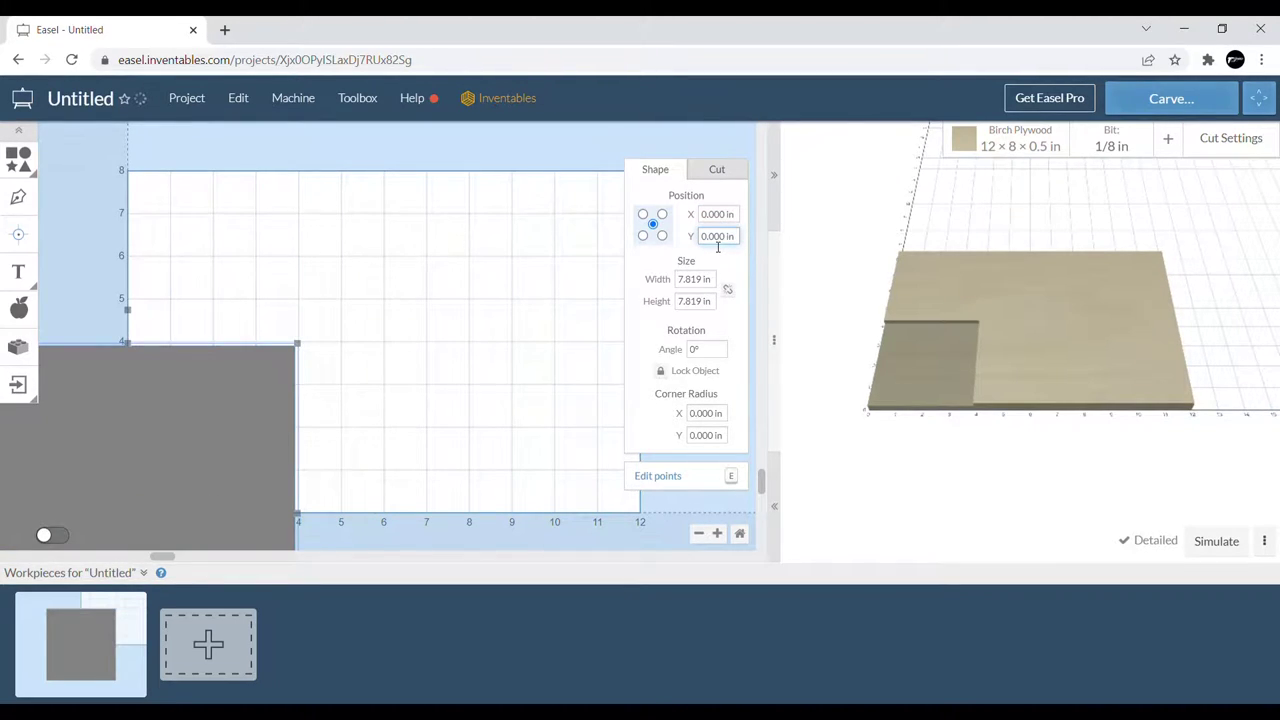
# Resize the square to a width of 9 in and a height of 8 in.
pyautogui.click(708, 285)
pyautogui.tripleClick(708, 285)
pyautogui.write('9')
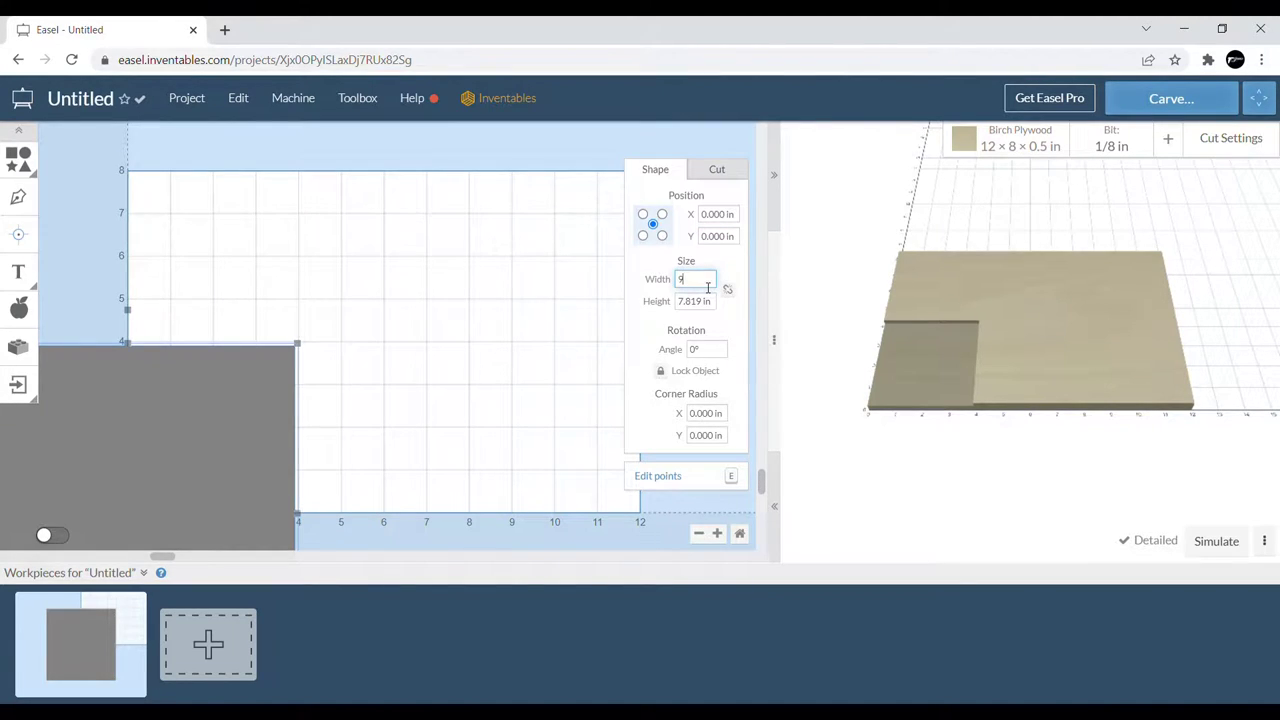
pyautogui.press('Return')
pyautogui.click(650, 334)
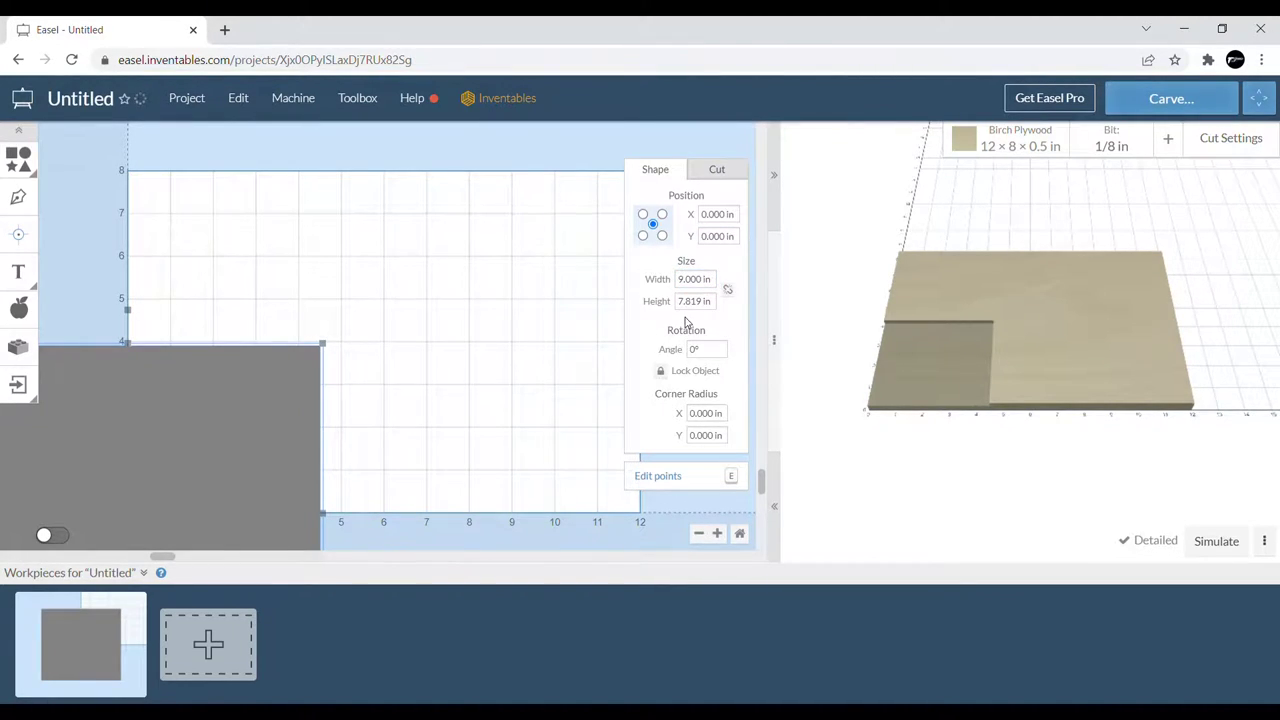
pyautogui.tripleClick(690, 305)
pyautogui.write('8')
pyautogui.press('Return')
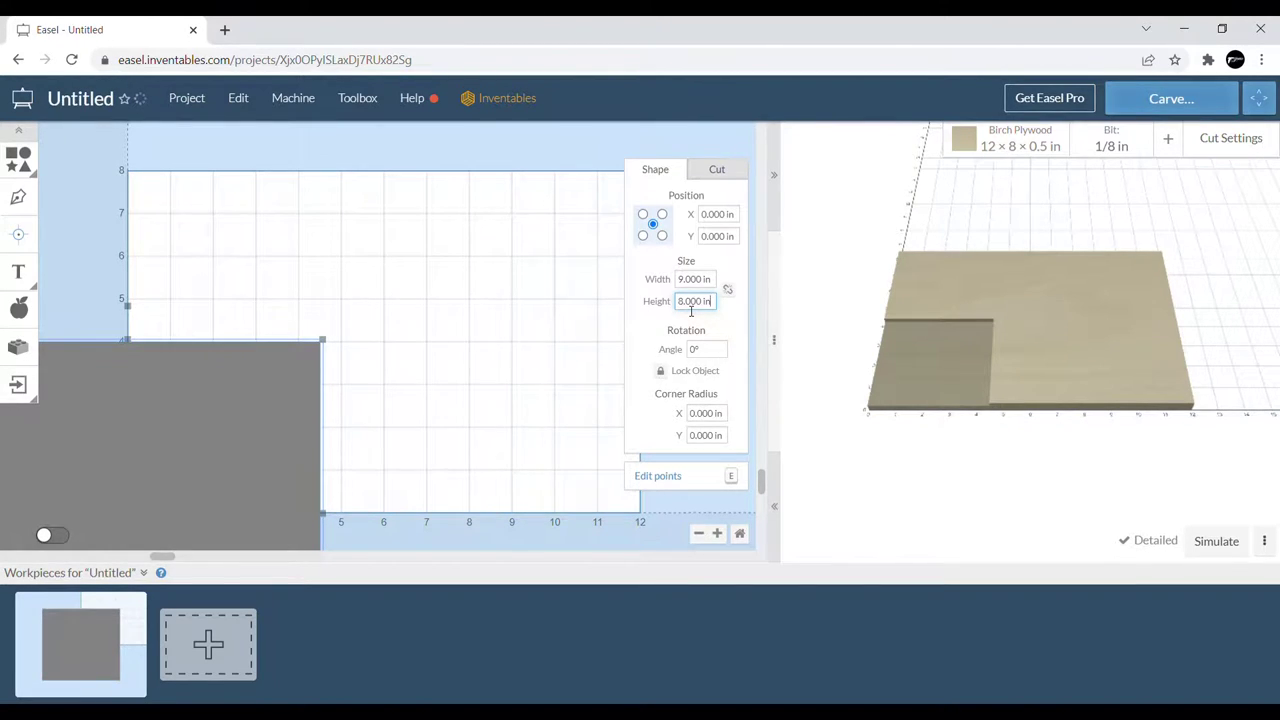
# Set the rectangle's pocket cut depth to 0.1 in.
pyautogui.moveTo(762, 485); pyautogui.dragTo(800, 469)
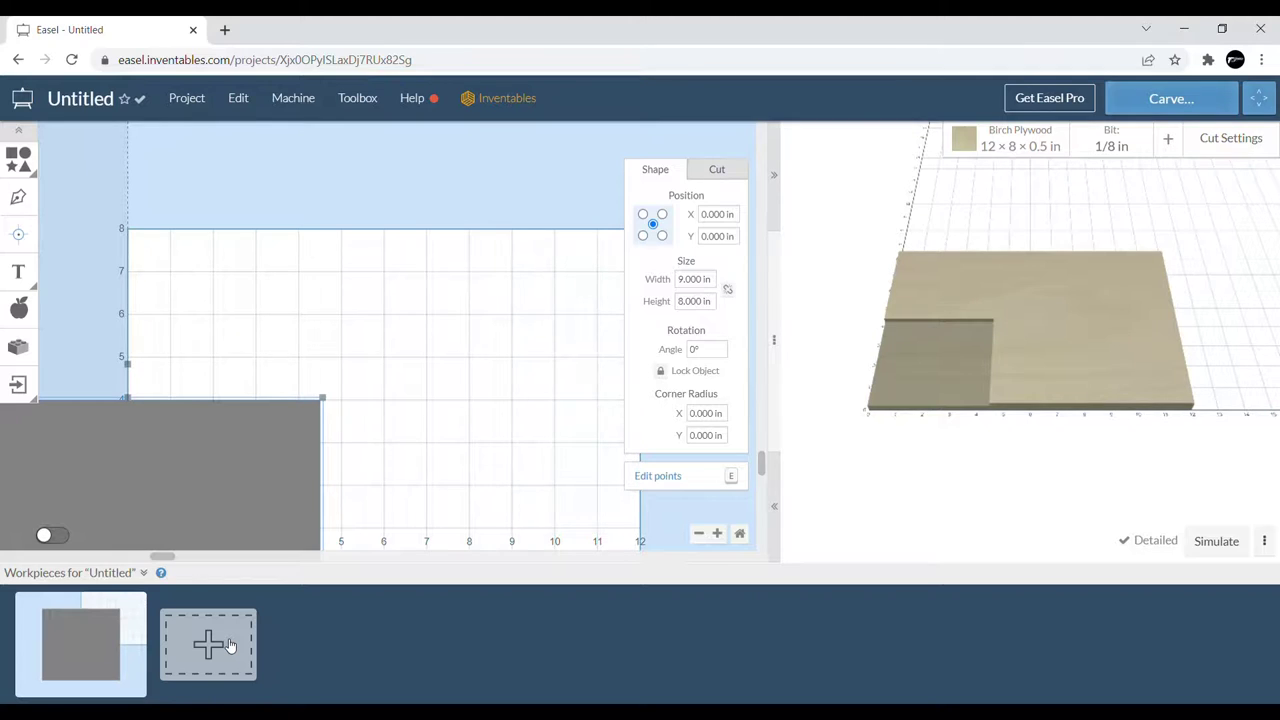
pyautogui.click(716, 170)
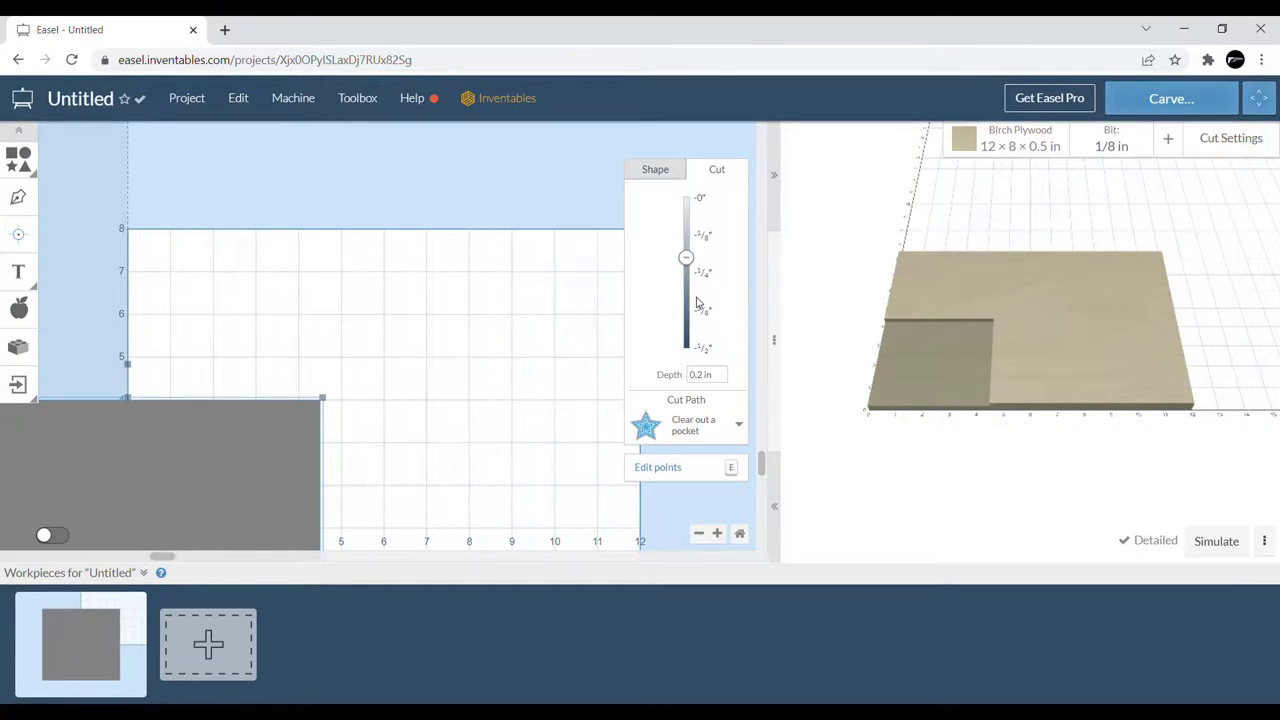
pyautogui.click(710, 381)
pyautogui.write('0.1')
pyautogui.press('Return')
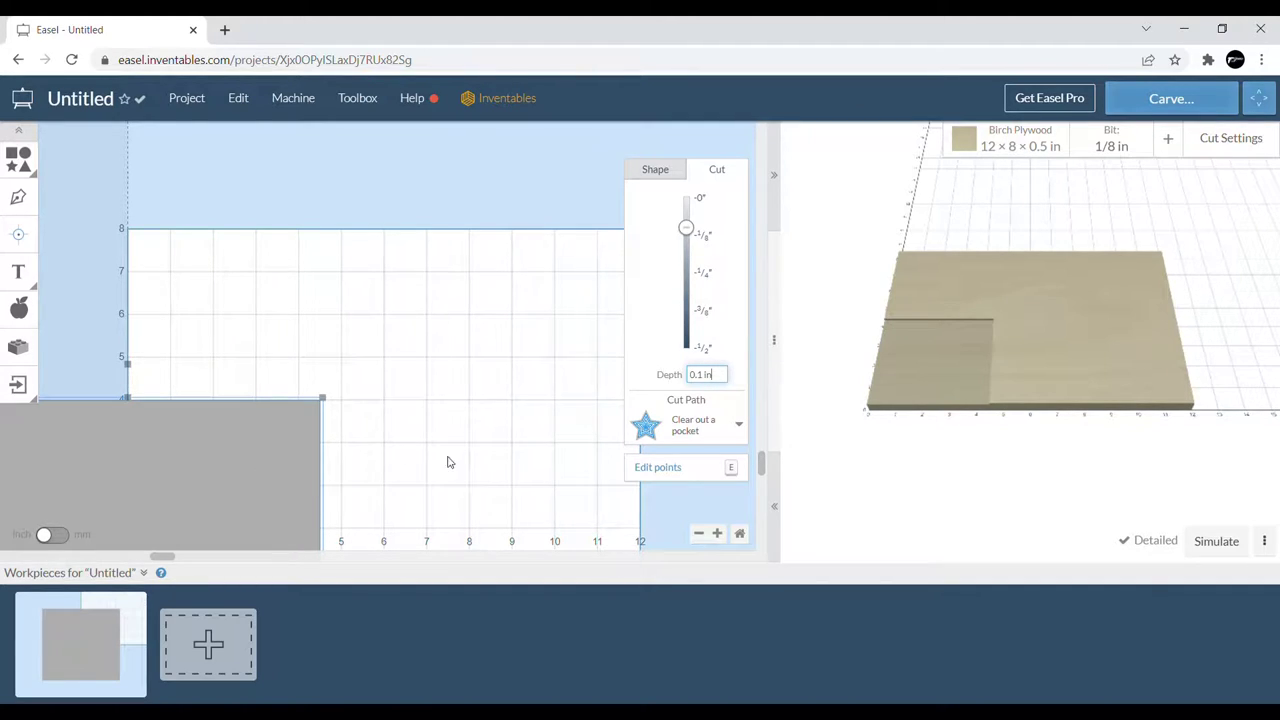
# Add a second workpiece and place a circle on it.
pyautogui.click(229, 666)
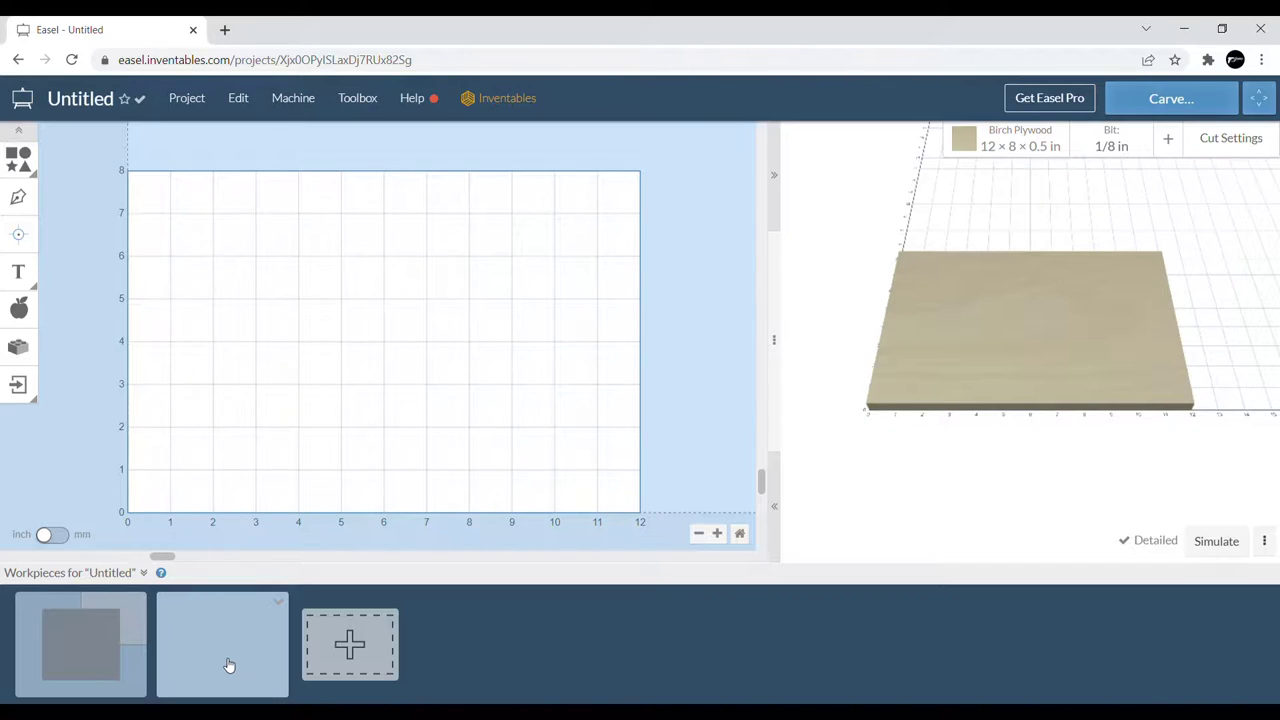
pyautogui.click(18, 158)
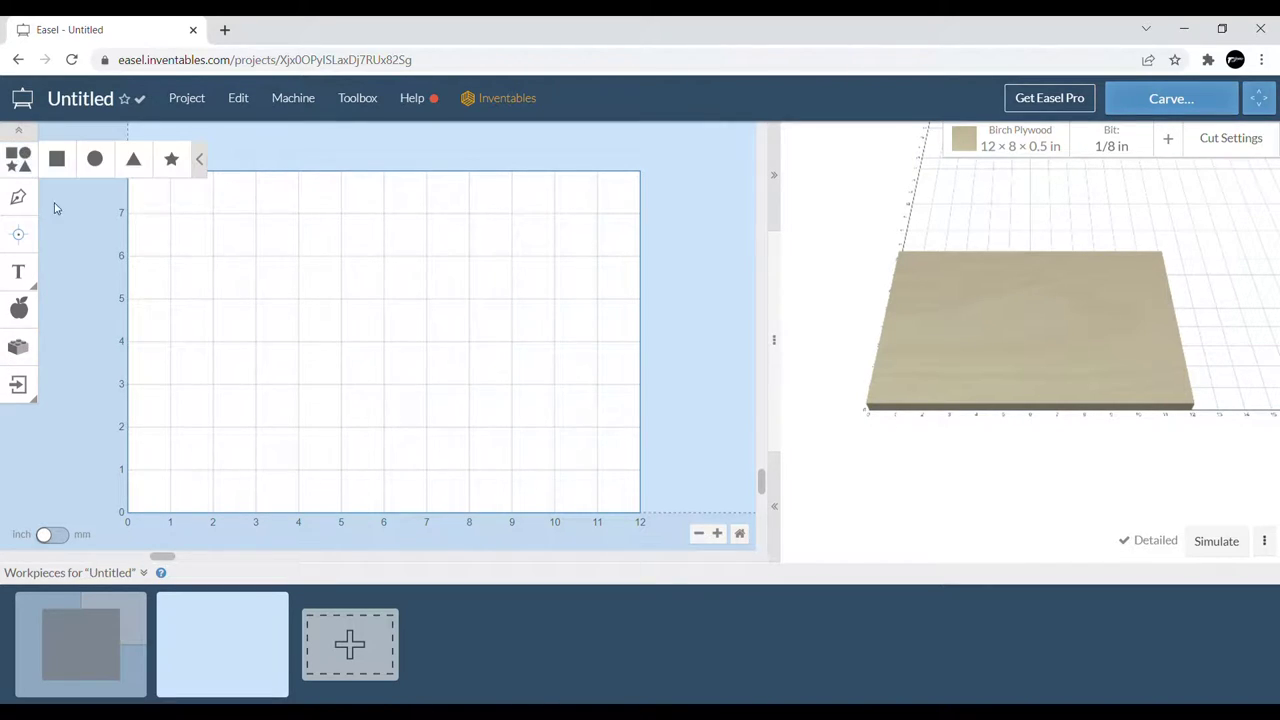
pyautogui.click(97, 158)
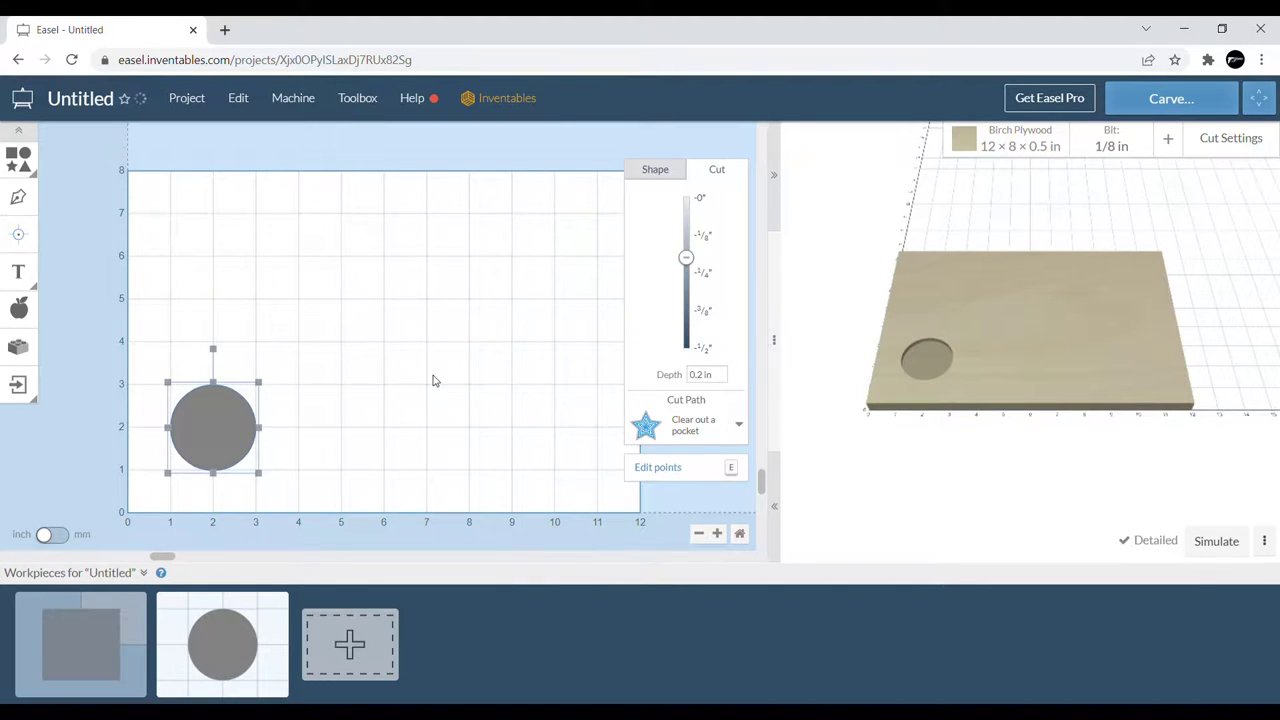
# Lock the circle's proportions and set its width to 6 in.
pyautogui.click(670, 175)
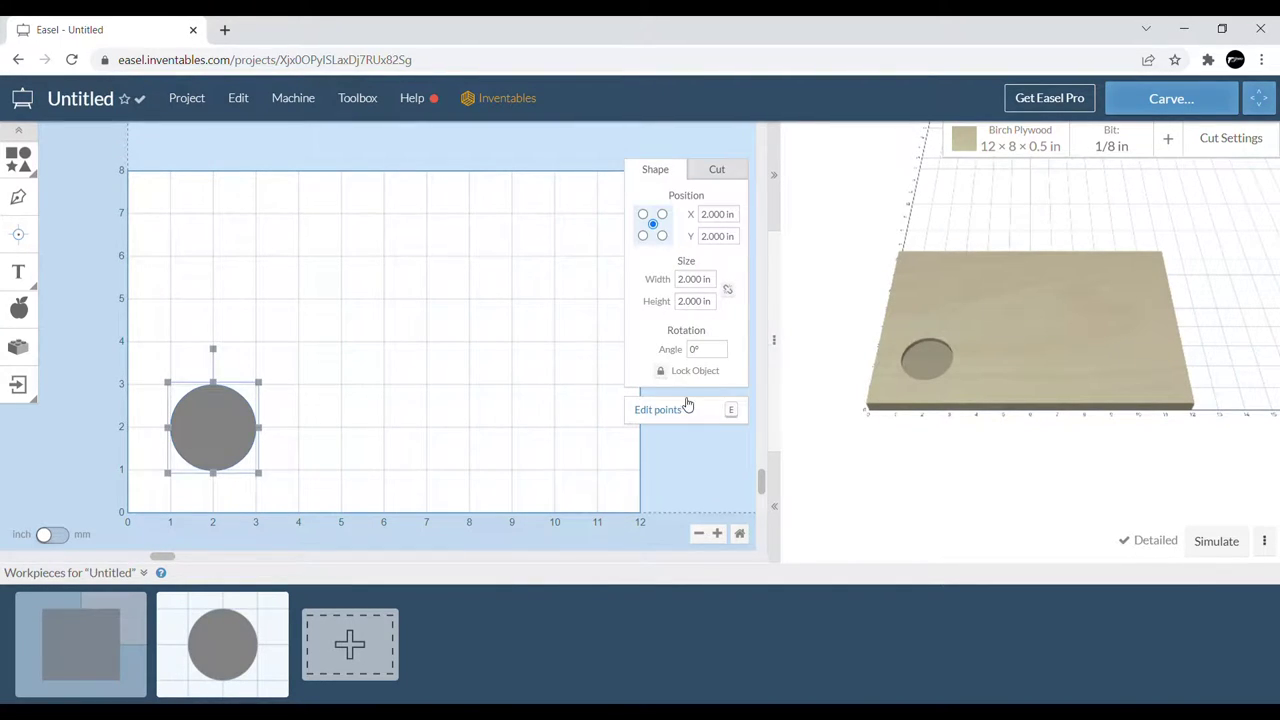
pyautogui.click(727, 289)
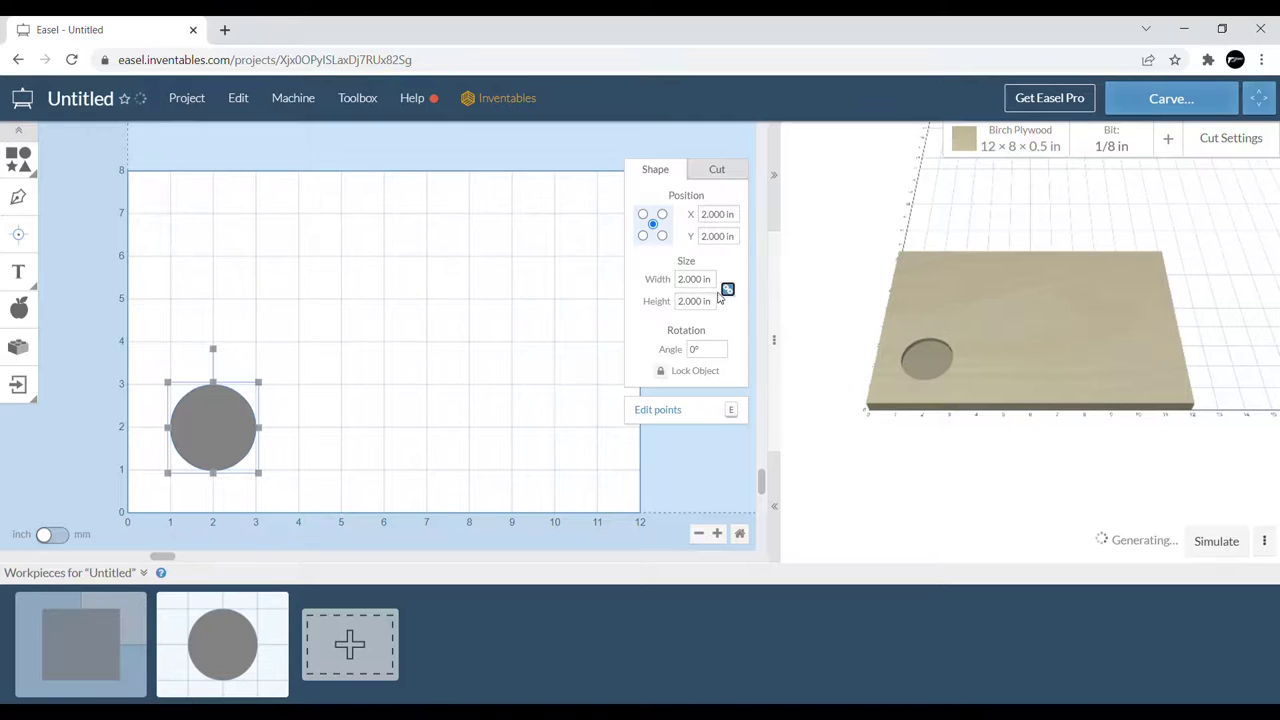
pyautogui.click(710, 287)
pyautogui.write('6')
pyautogui.press('Return')
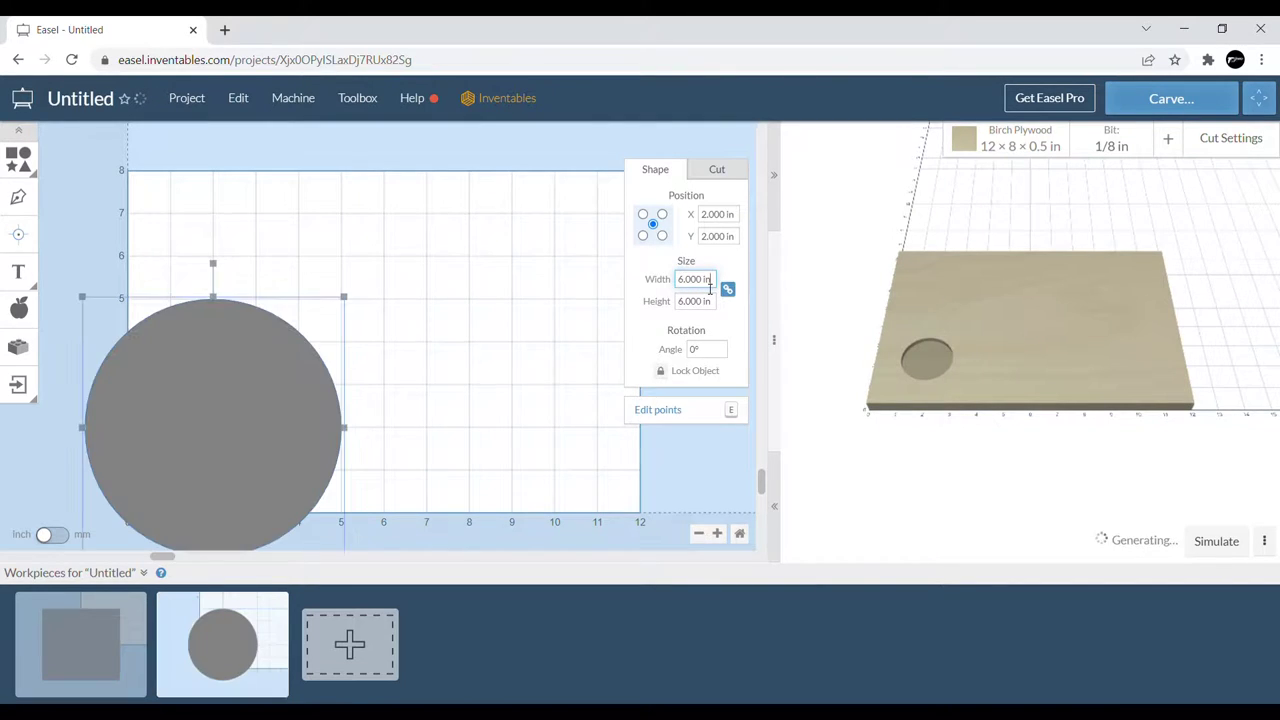
# Change the 6 in circle's cut path to cut outside the shape path.
pyautogui.click(710, 172)
pyautogui.click(698, 438)
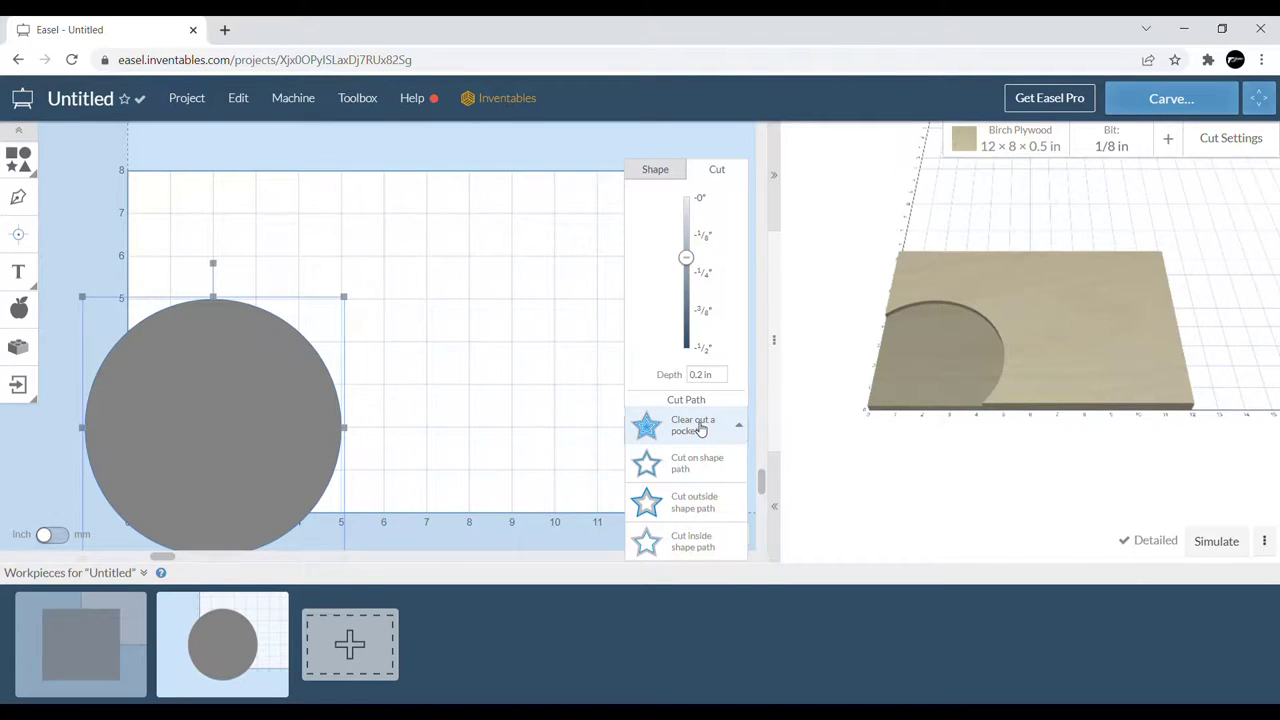
pyautogui.click(690, 505)
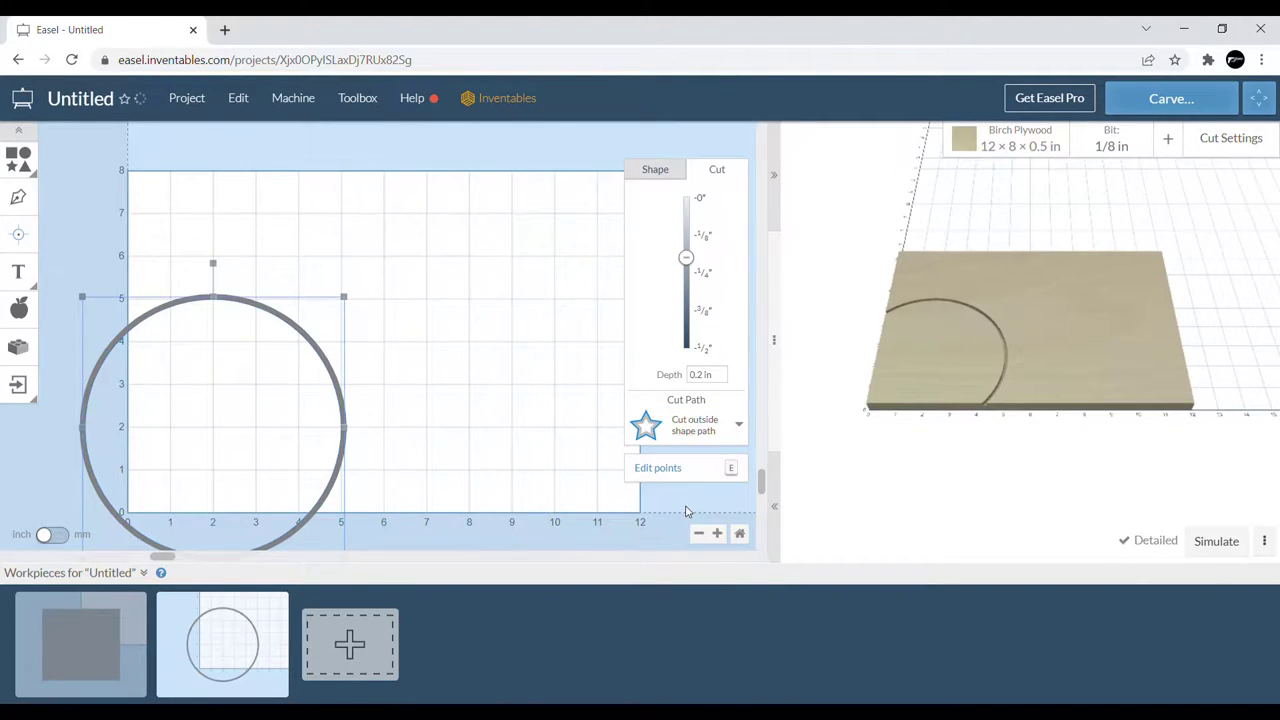
# Choose a custom end mill with a width of 0.625 in as the bit.
pyautogui.click(1116, 156)
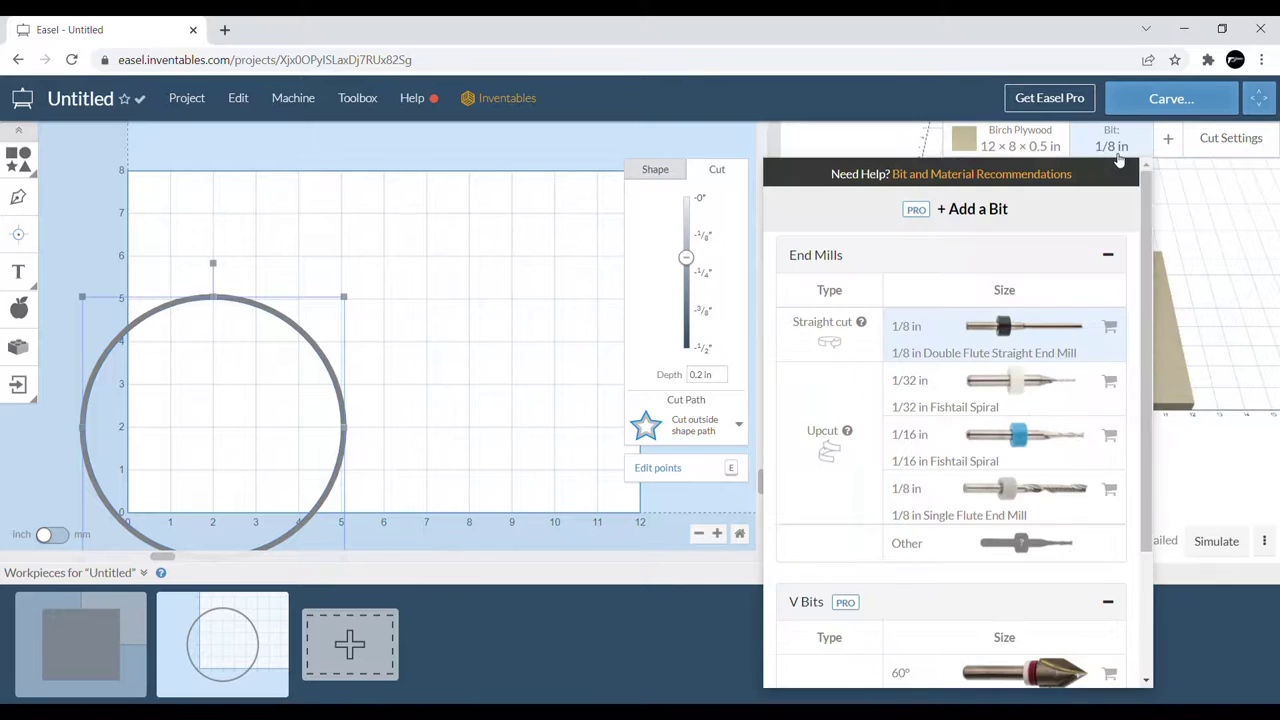
pyautogui.click(966, 549)
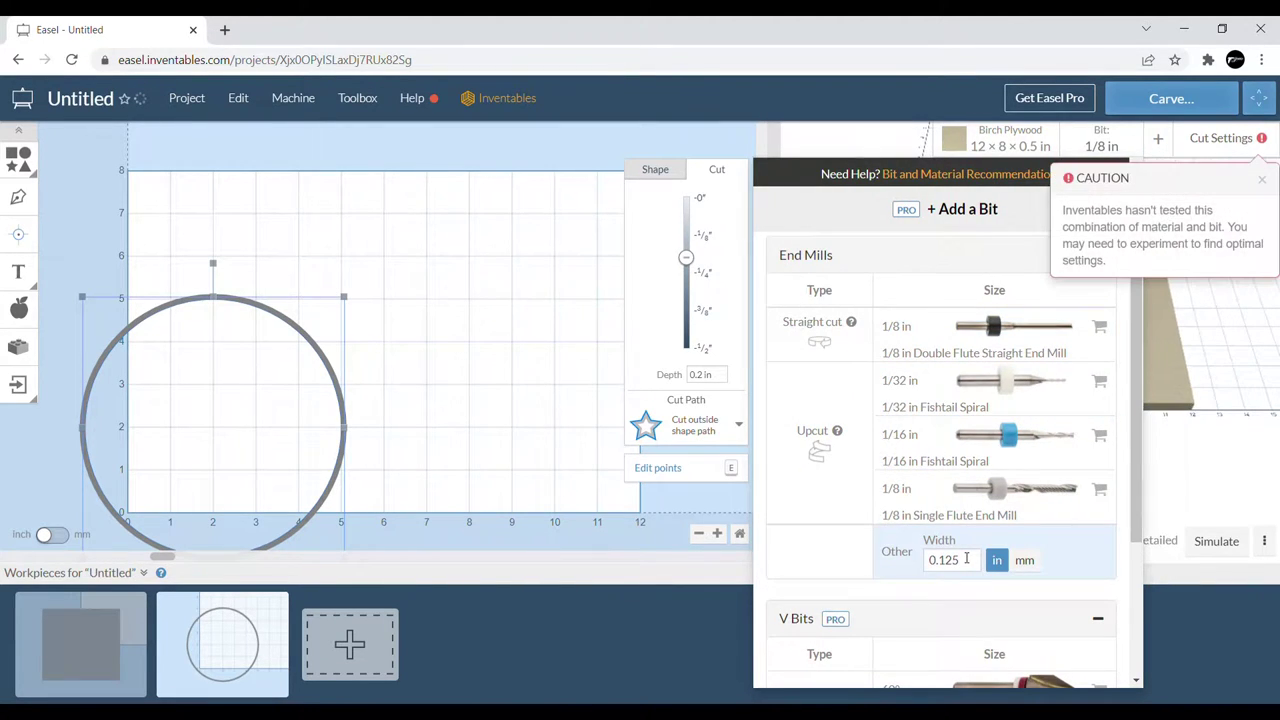
pyautogui.click(951, 563)
pyautogui.write('6')
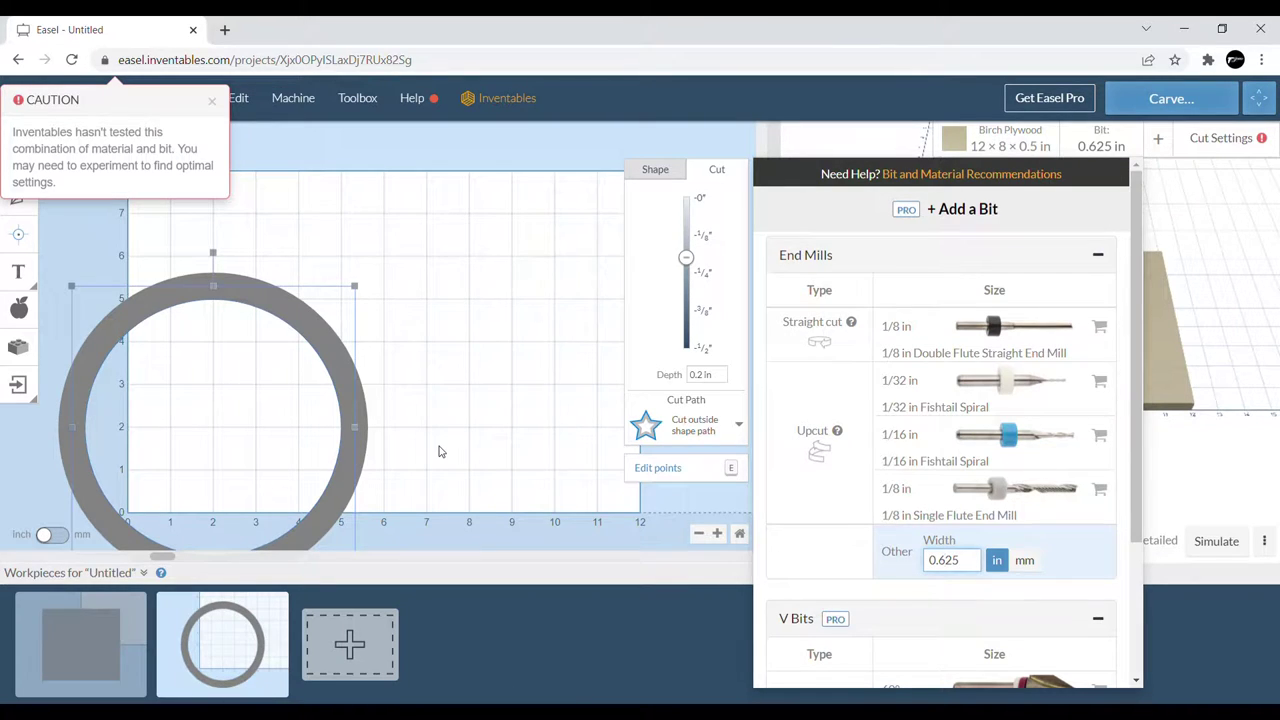
# Move the circular outline near the middle of the material, centred at about X 5.94 in and Y 4.2 in, and dismiss the bit caution.
pyautogui.moveTo(307, 331); pyautogui.dragTo(475, 237)
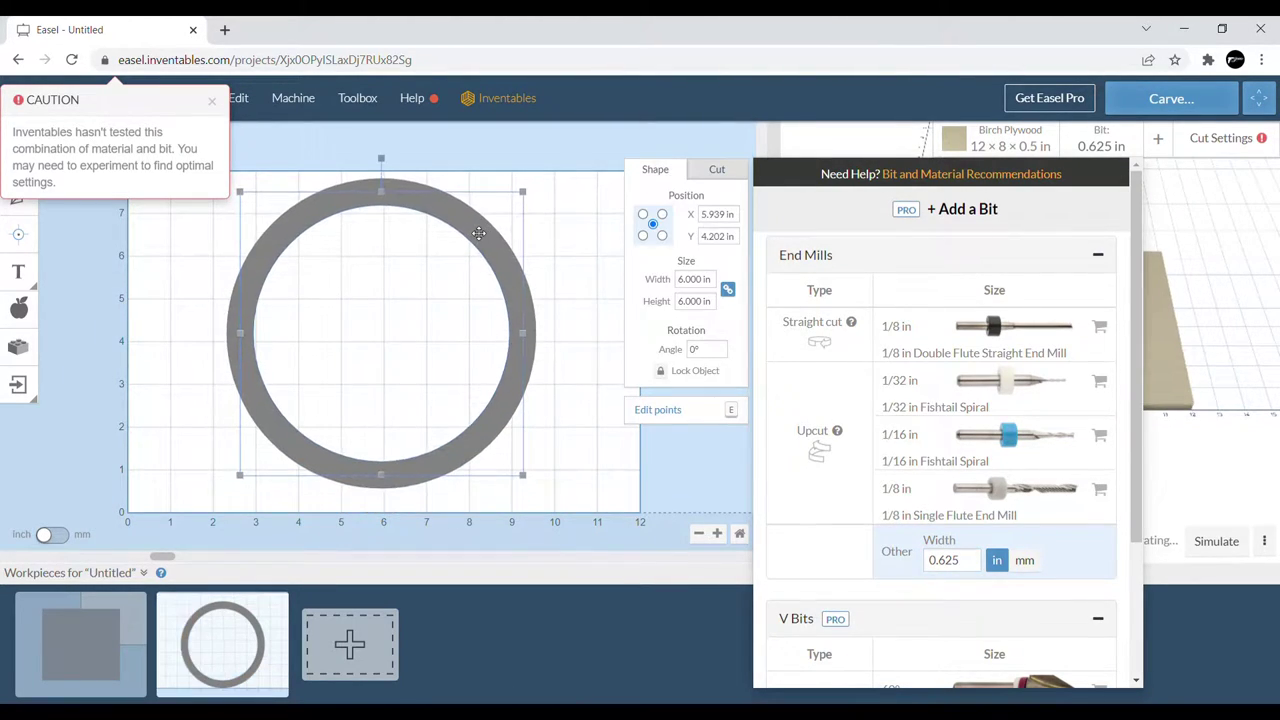
pyautogui.click(157, 402)
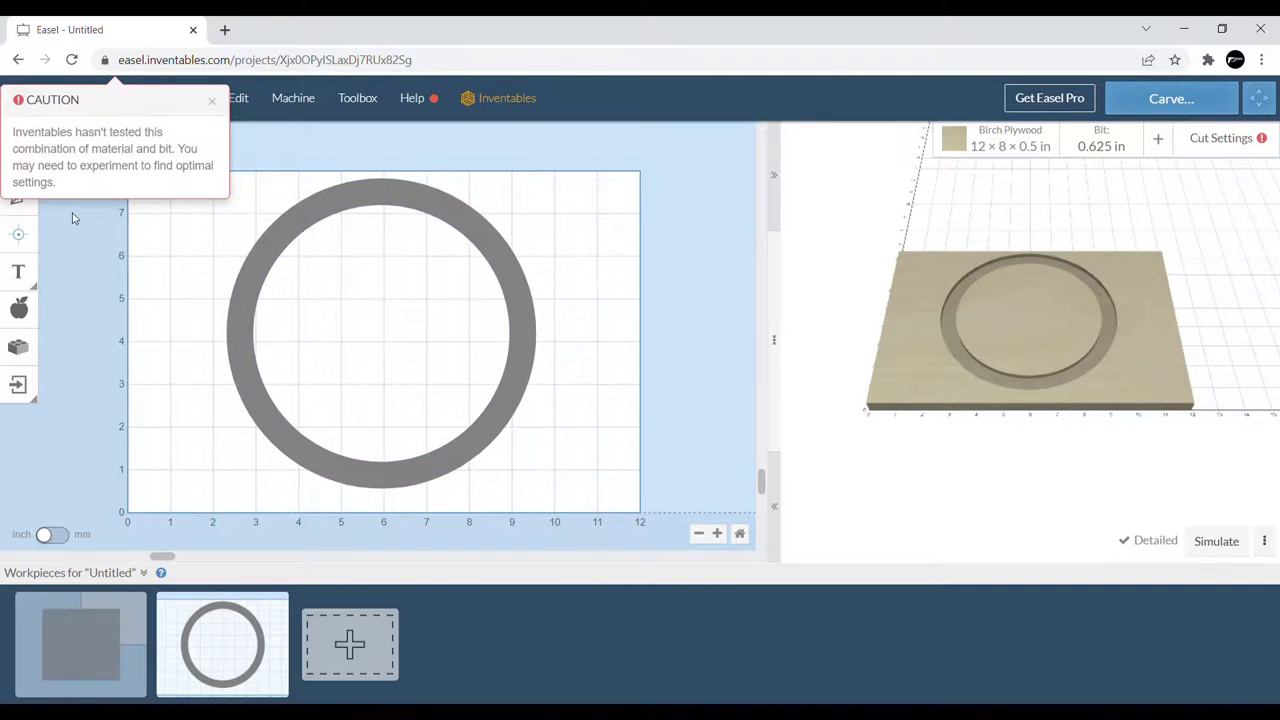
pyautogui.click(209, 103)
# Add a second circle with locked proportions and a width of 5 in.
pyautogui.moveTo(18, 159)
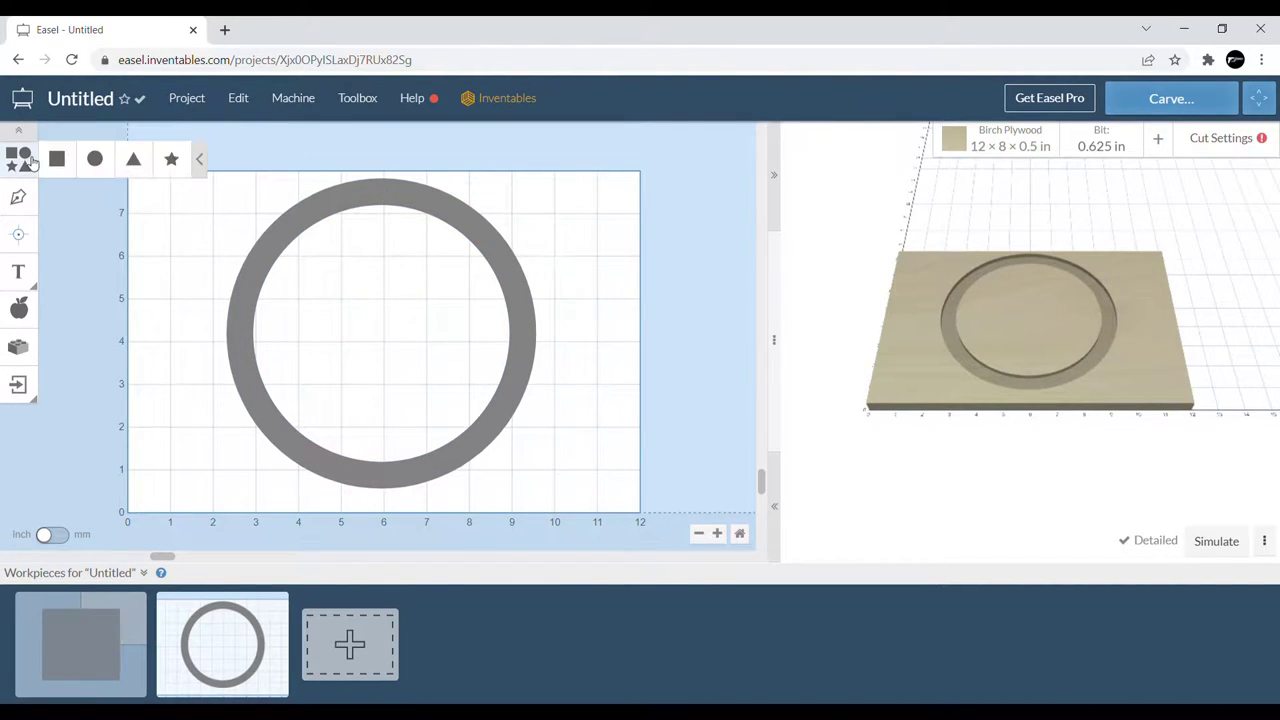
pyautogui.click(96, 161)
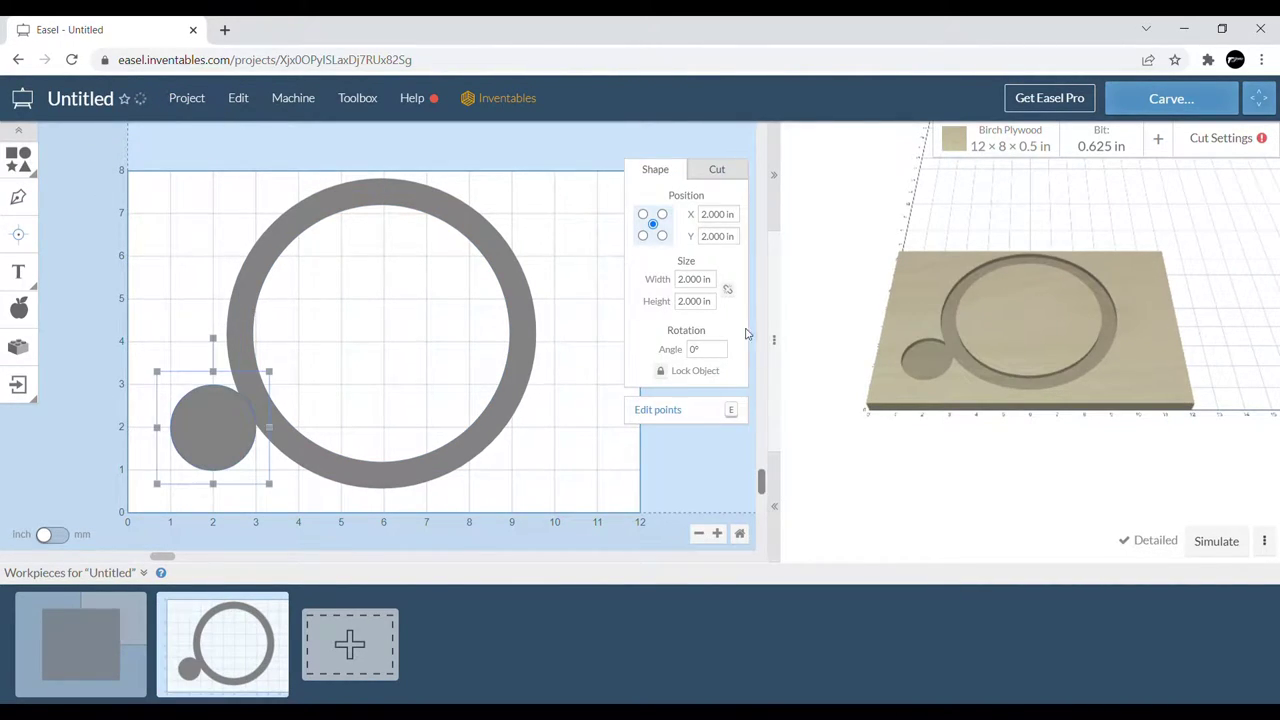
pyautogui.click(729, 290)
pyautogui.click(694, 279)
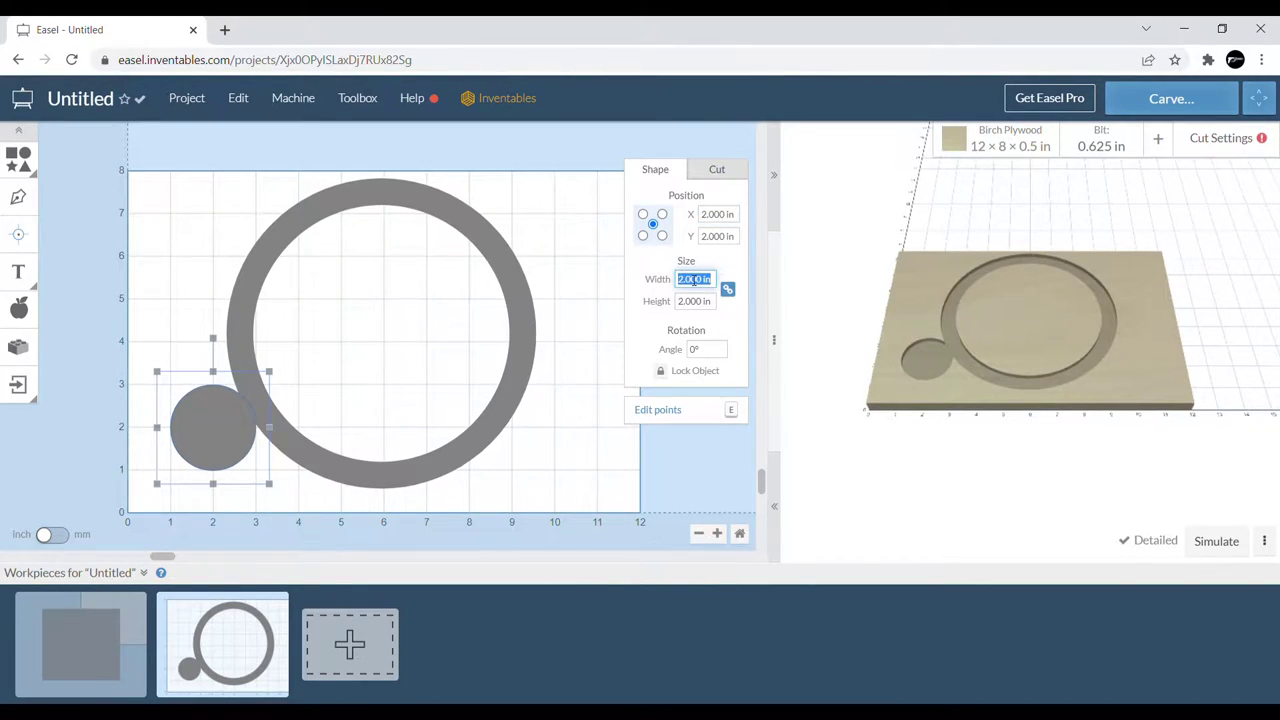
pyautogui.write('5')
pyautogui.press('Return')
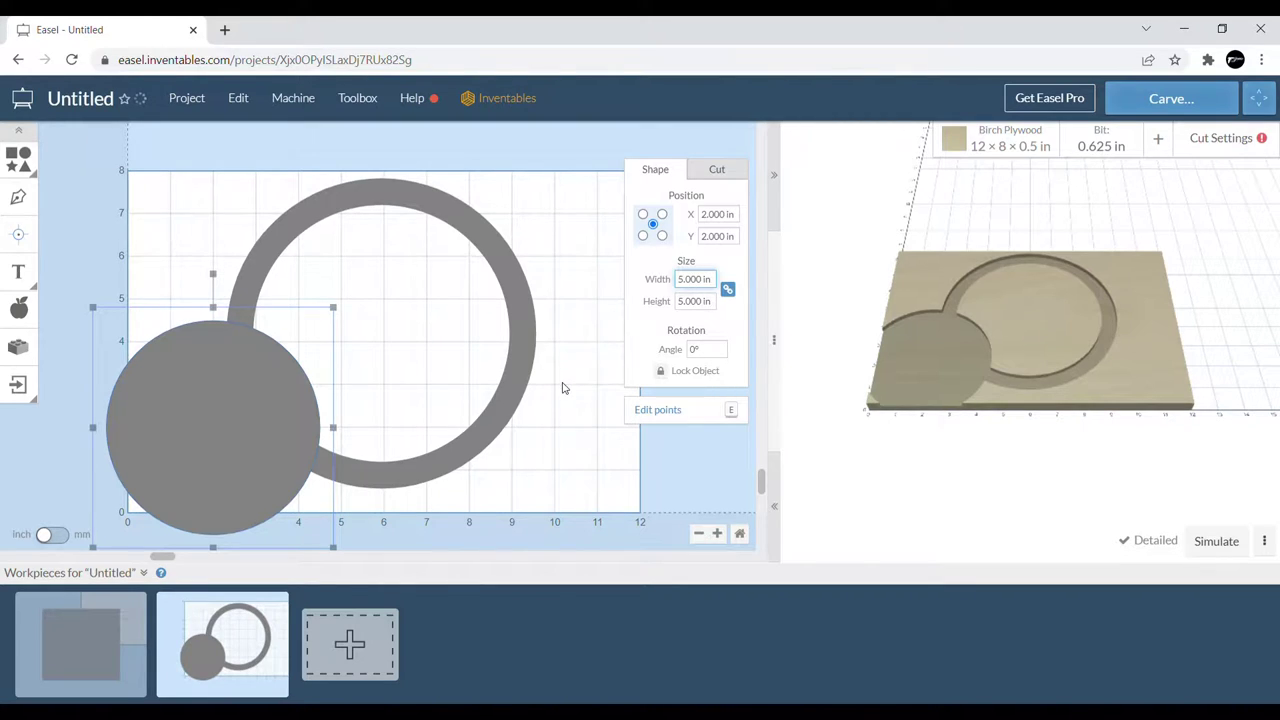
# Select both circles and align their centres horizontally and vertically so they are concentric.
pyautogui.click(507, 486)
pyautogui.hotkey('ctrl', 'a')
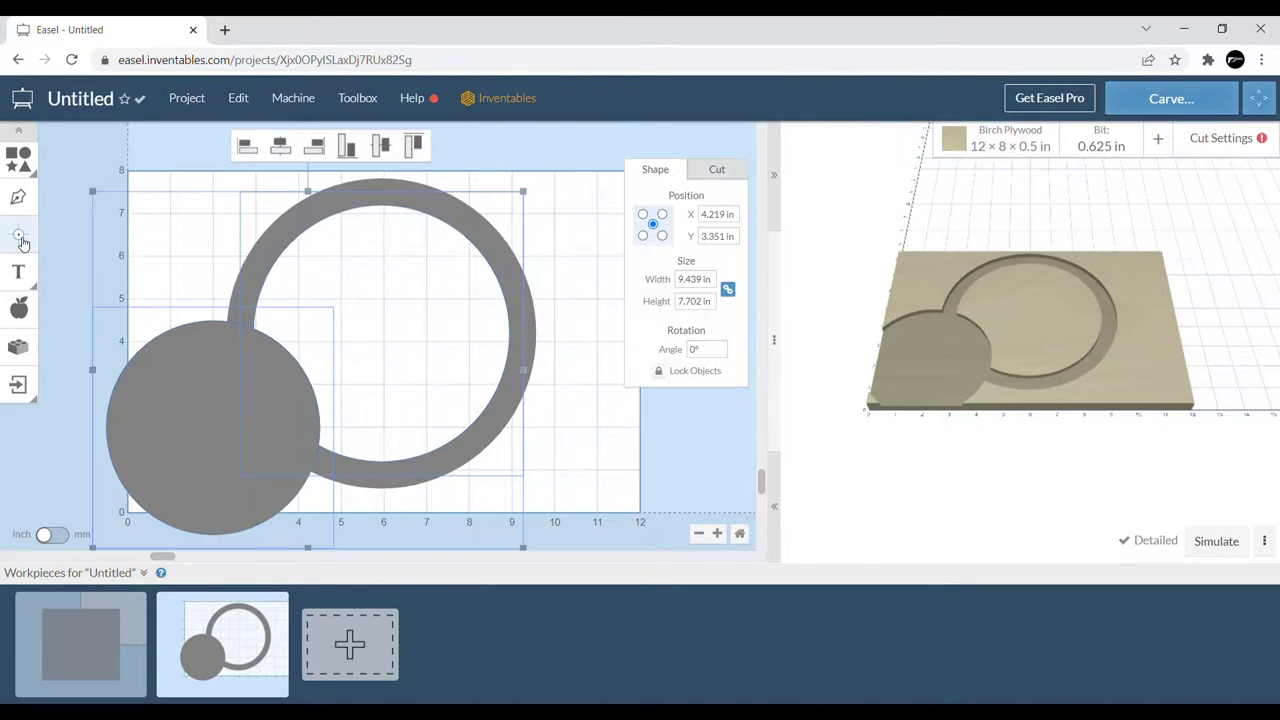
pyautogui.click(281, 147)
pyautogui.click(381, 147)
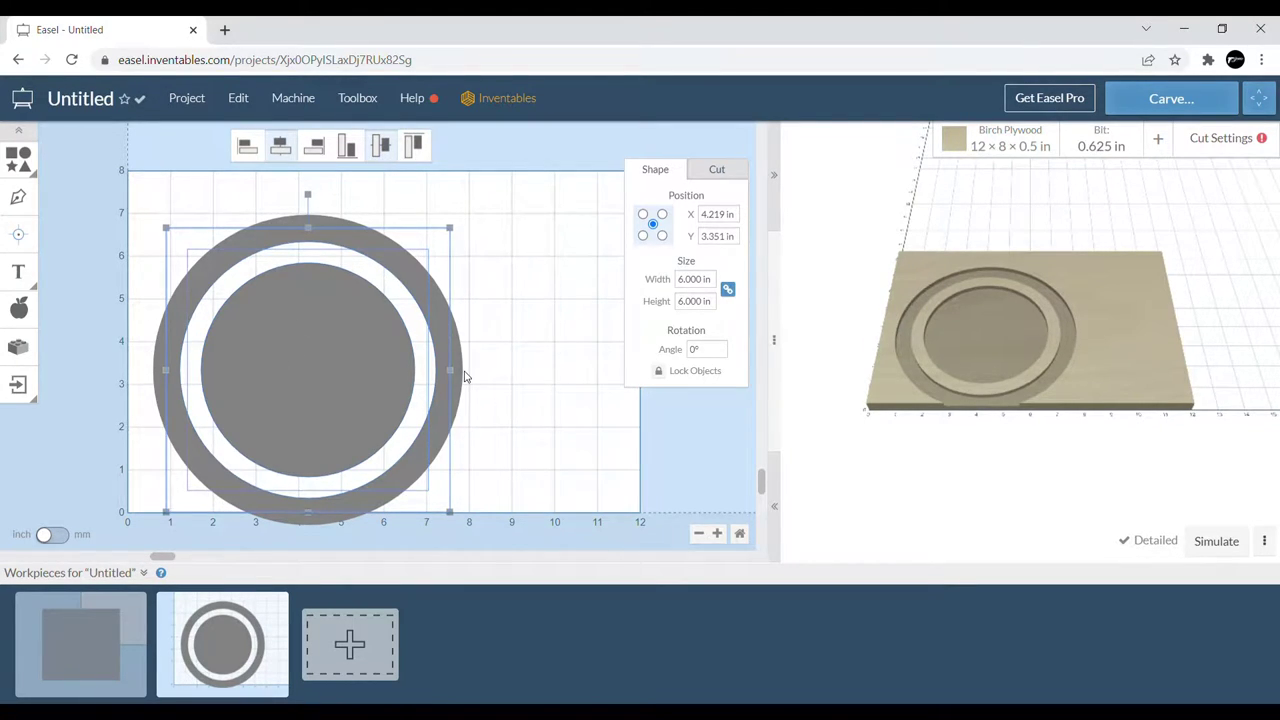
# Set the outer ring's cut depth to 0.5 in.
pyautogui.click(549, 289)
pyautogui.click(451, 318)
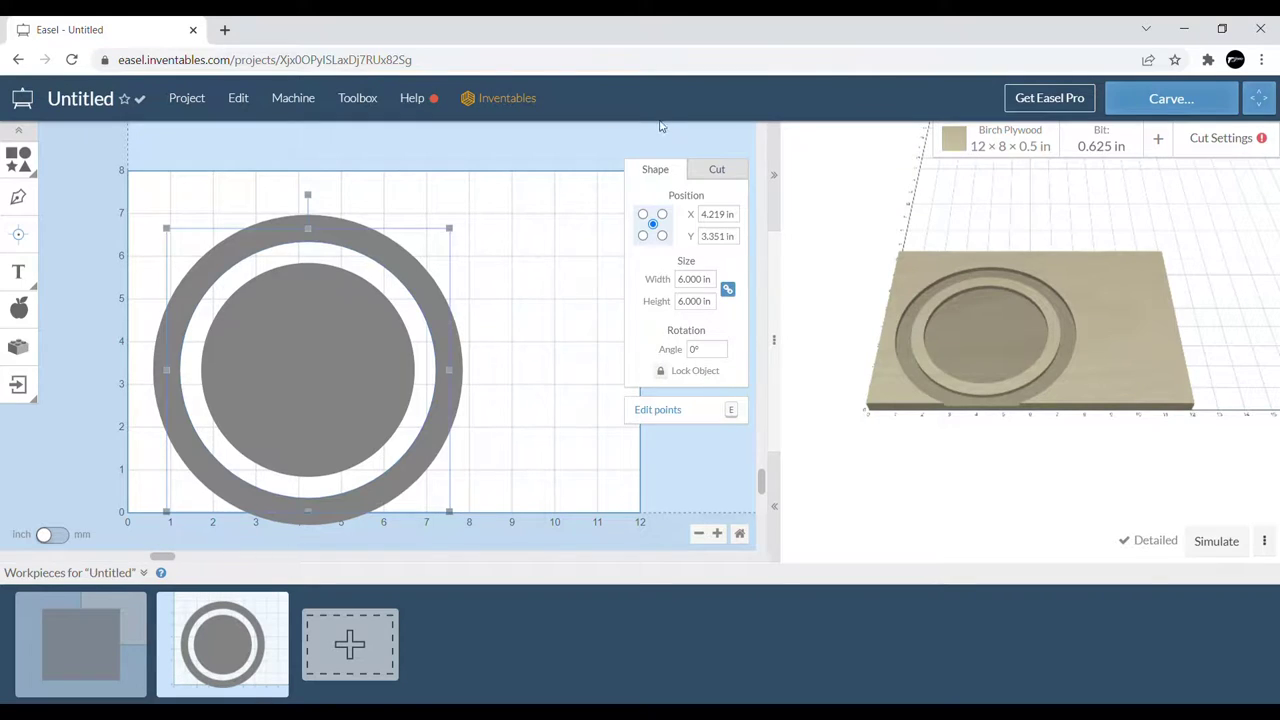
pyautogui.click(706, 162)
pyautogui.click(439, 316)
pyautogui.click(717, 169)
pyautogui.moveTo(686, 255); pyautogui.dragTo(686, 347)
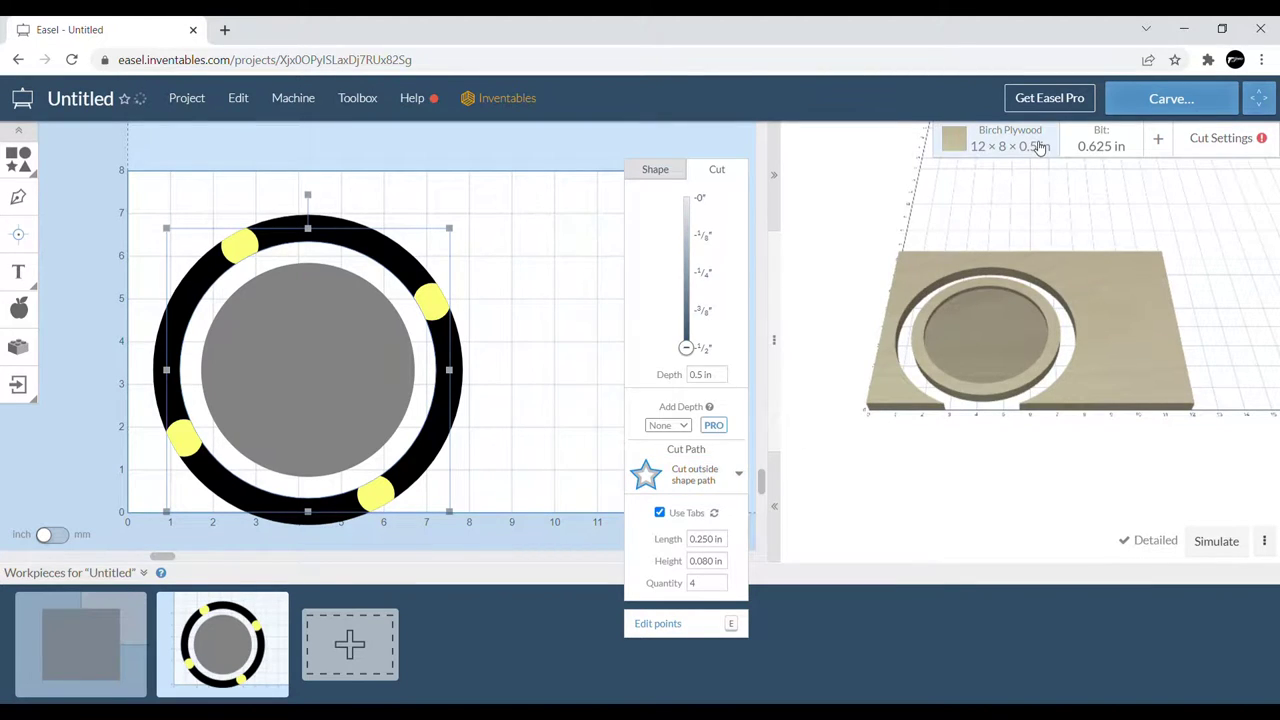
# Set the material thickness to 1.25 in.
pyautogui.click(1040, 147)
pyautogui.click(836, 505)
pyautogui.write('1')
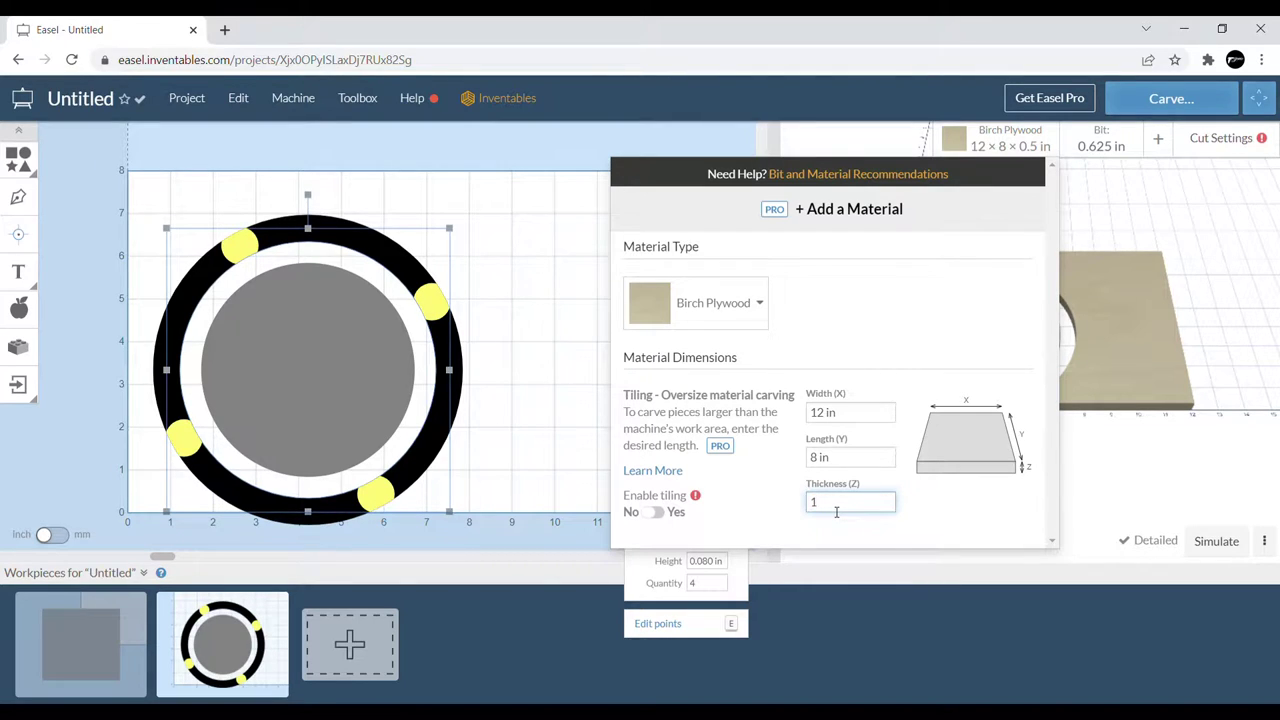
pyautogui.write('5')
pyautogui.press('Return')
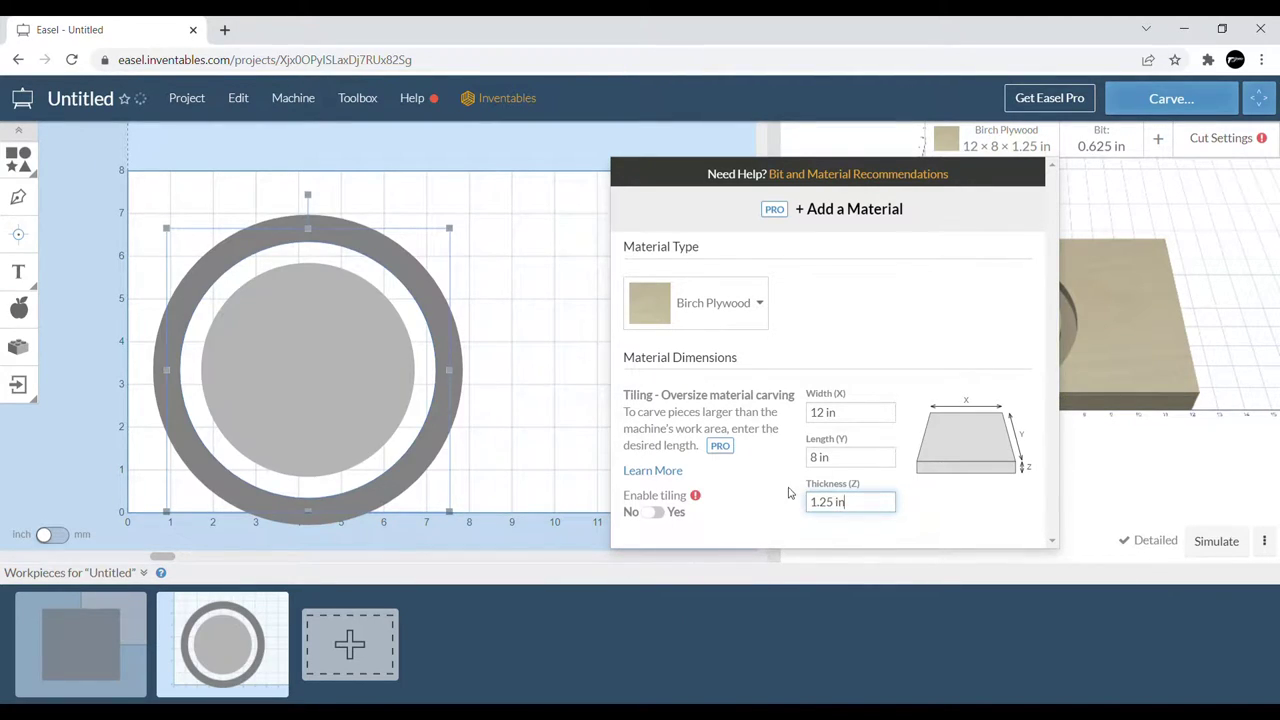
# Cut the outer ring through the full 1.25 in depth and disable its holding tabs.
pyautogui.click(528, 366)
pyautogui.click(455, 387)
pyautogui.moveTo(686, 258); pyautogui.dragTo(686, 347)
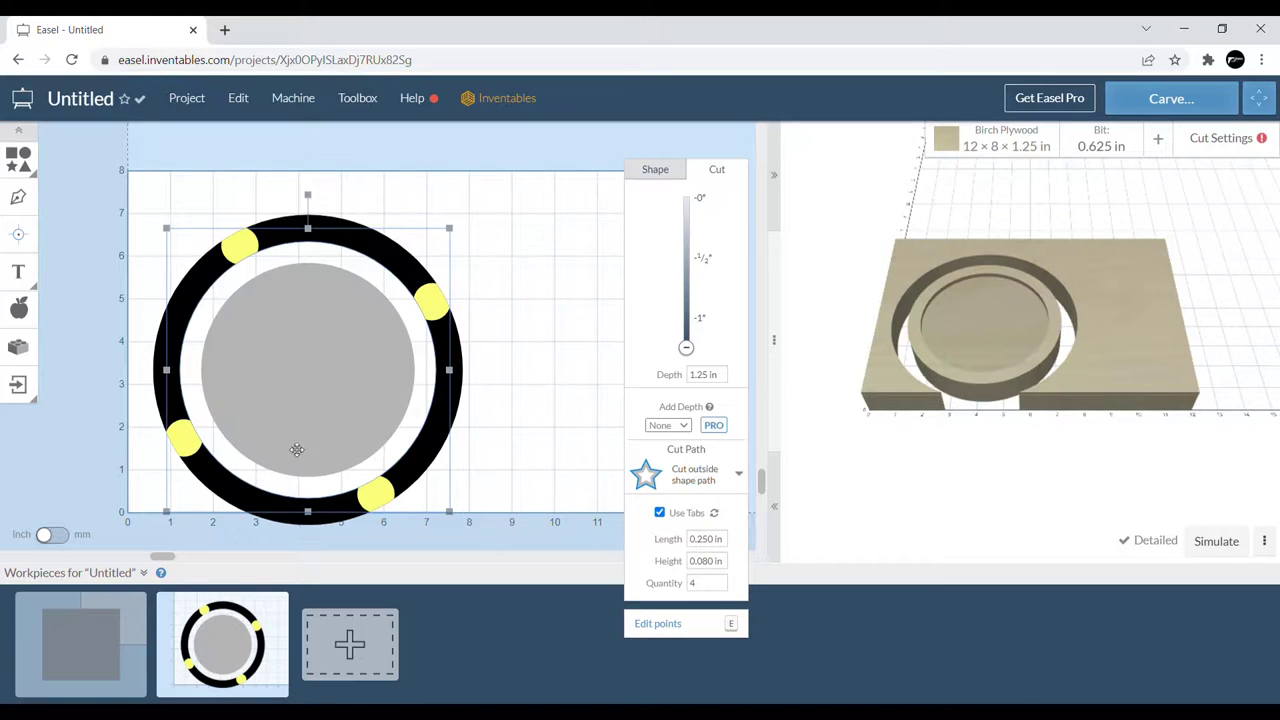
pyautogui.click(659, 512)
# Set the inner circle's pocket depth to 1 in.
pyautogui.click(342, 406)
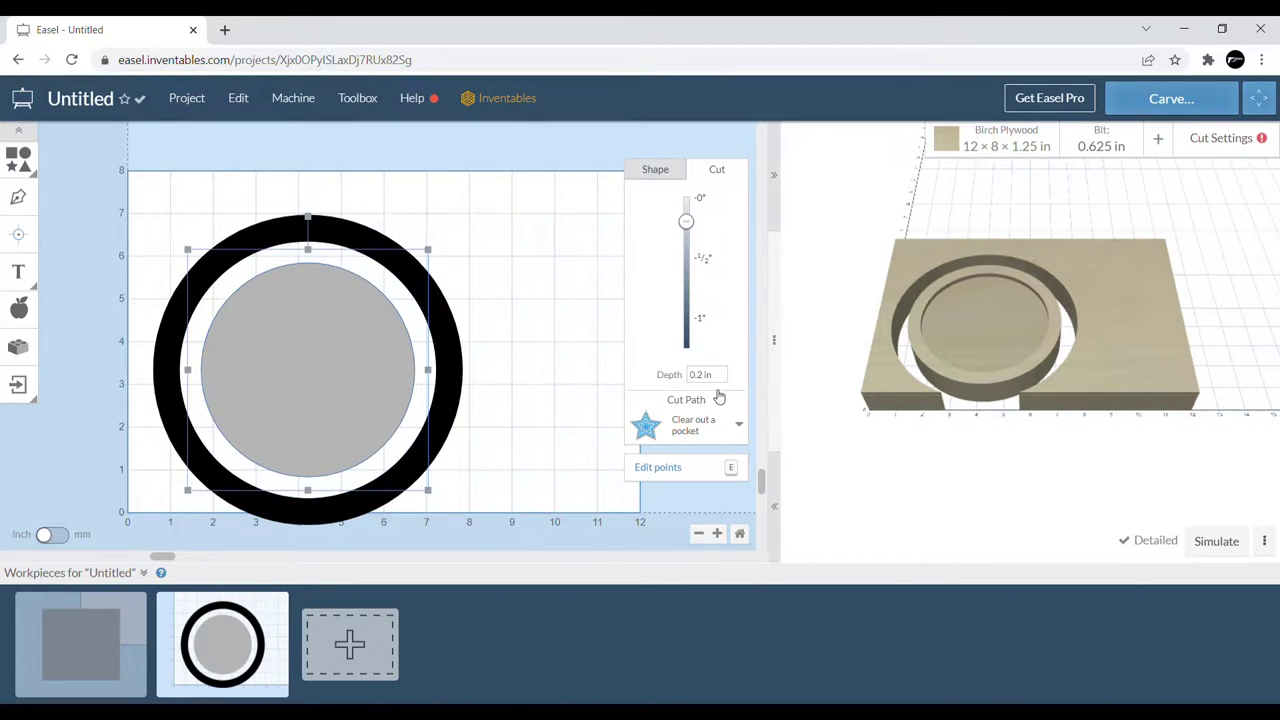
pyautogui.click(699, 325)
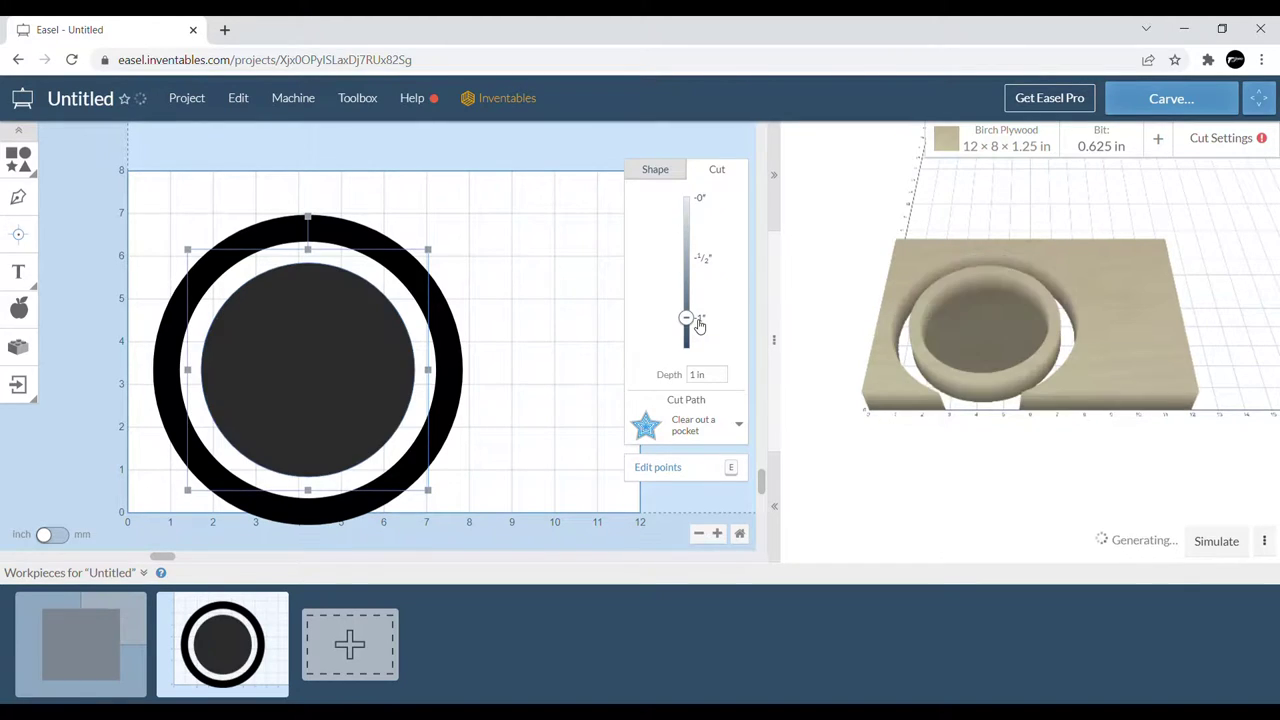
# Move the outer ring and inner circle together so their shared centre sits at X 0, Y 0 in.
pyautogui.moveTo(1011, 331); pyautogui.dragTo(969, 466)
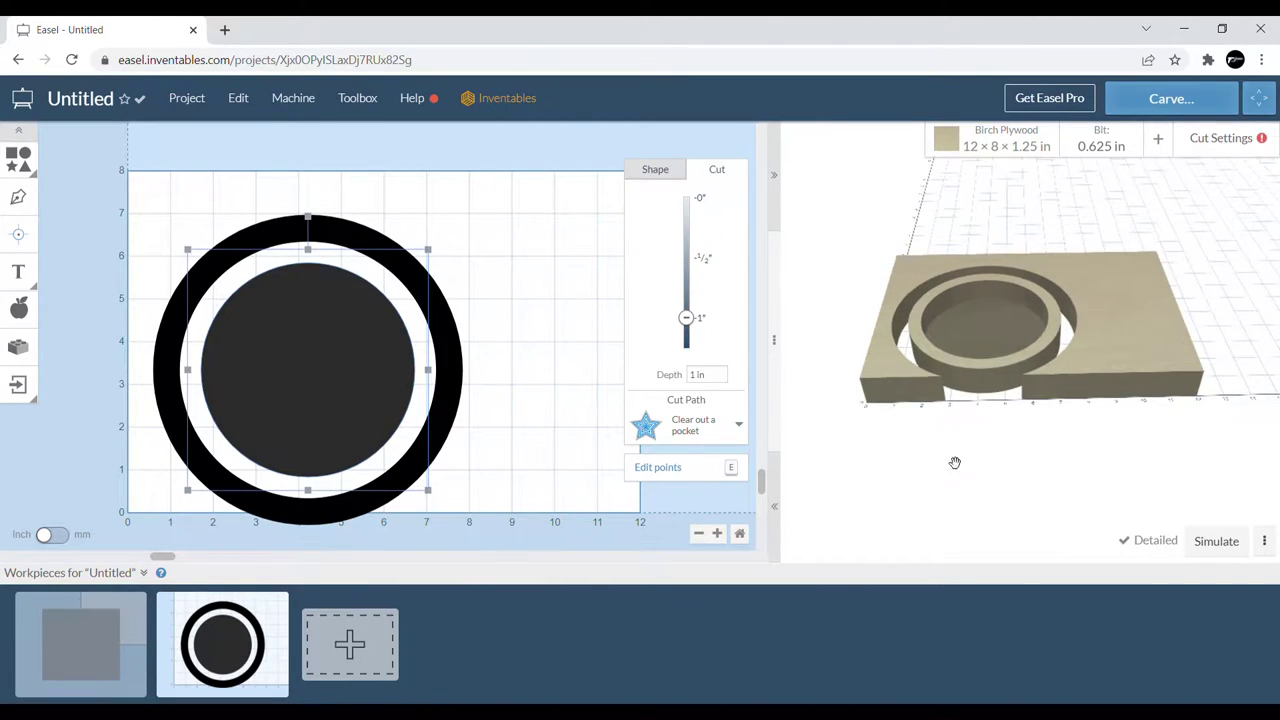
pyautogui.moveTo(501, 494); pyautogui.dragTo(110, 124)
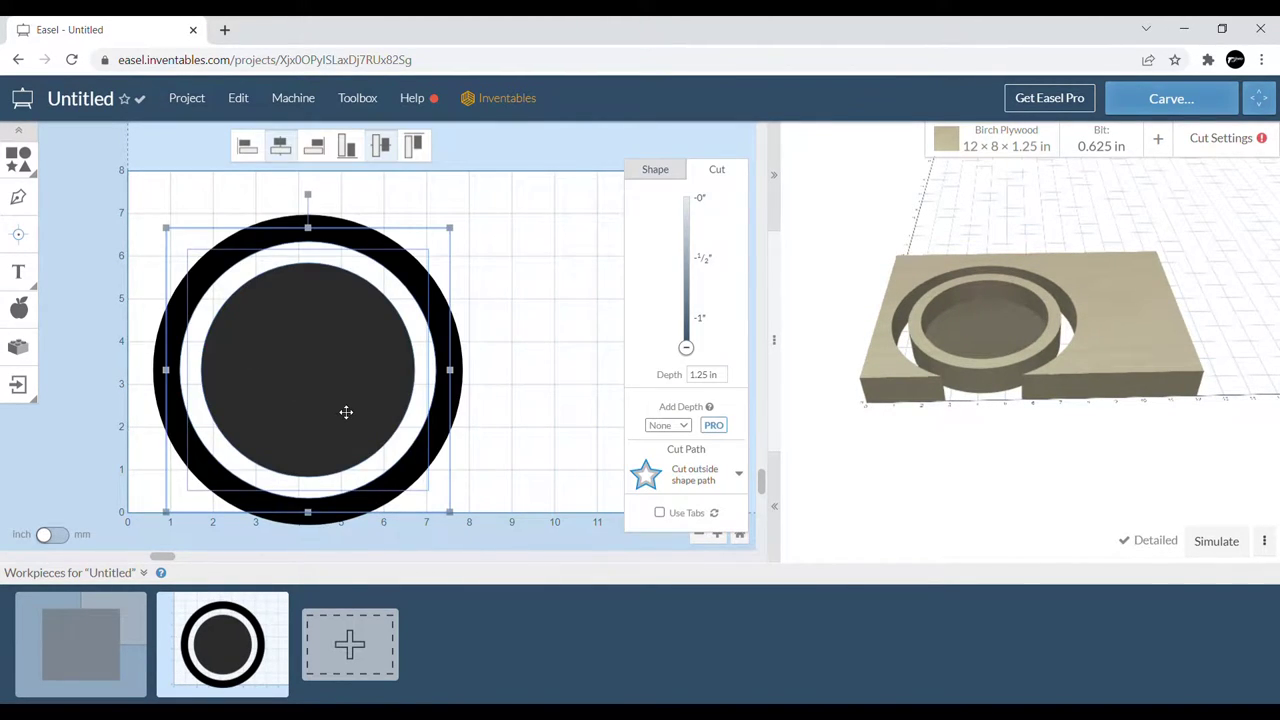
pyautogui.click(655, 169)
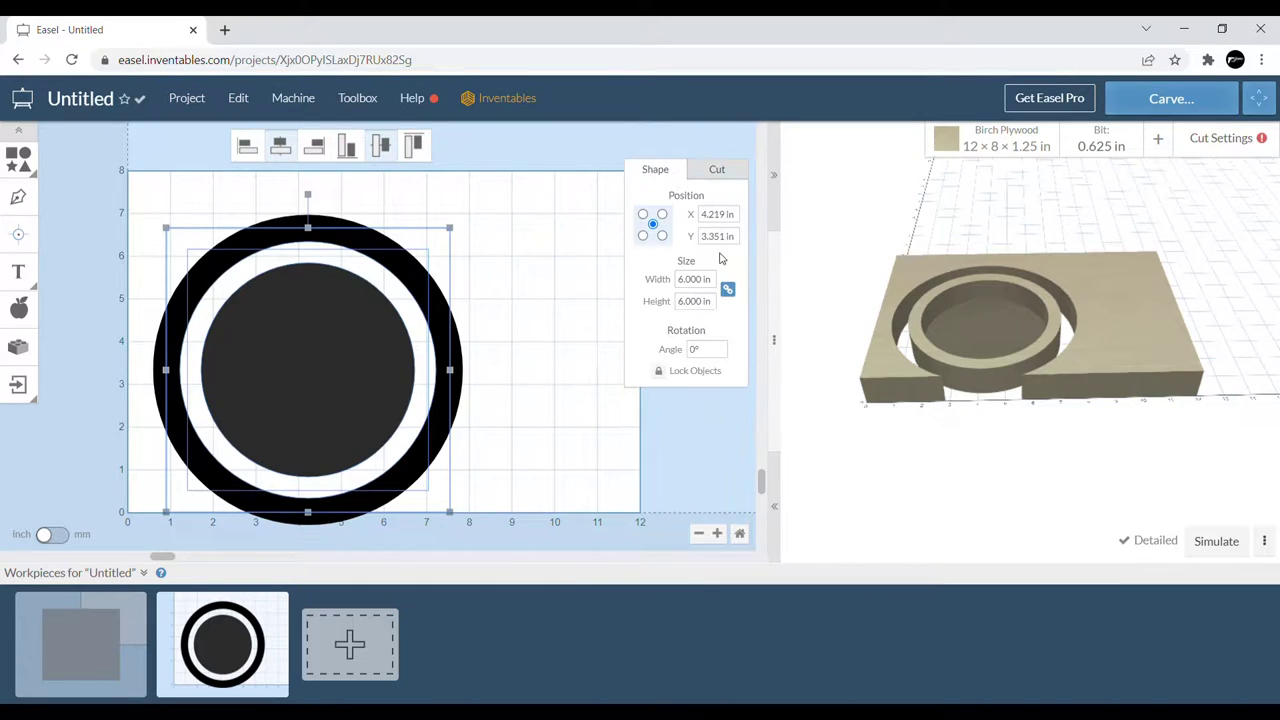
pyautogui.click(718, 214)
pyautogui.write('0')
pyautogui.press('Return')
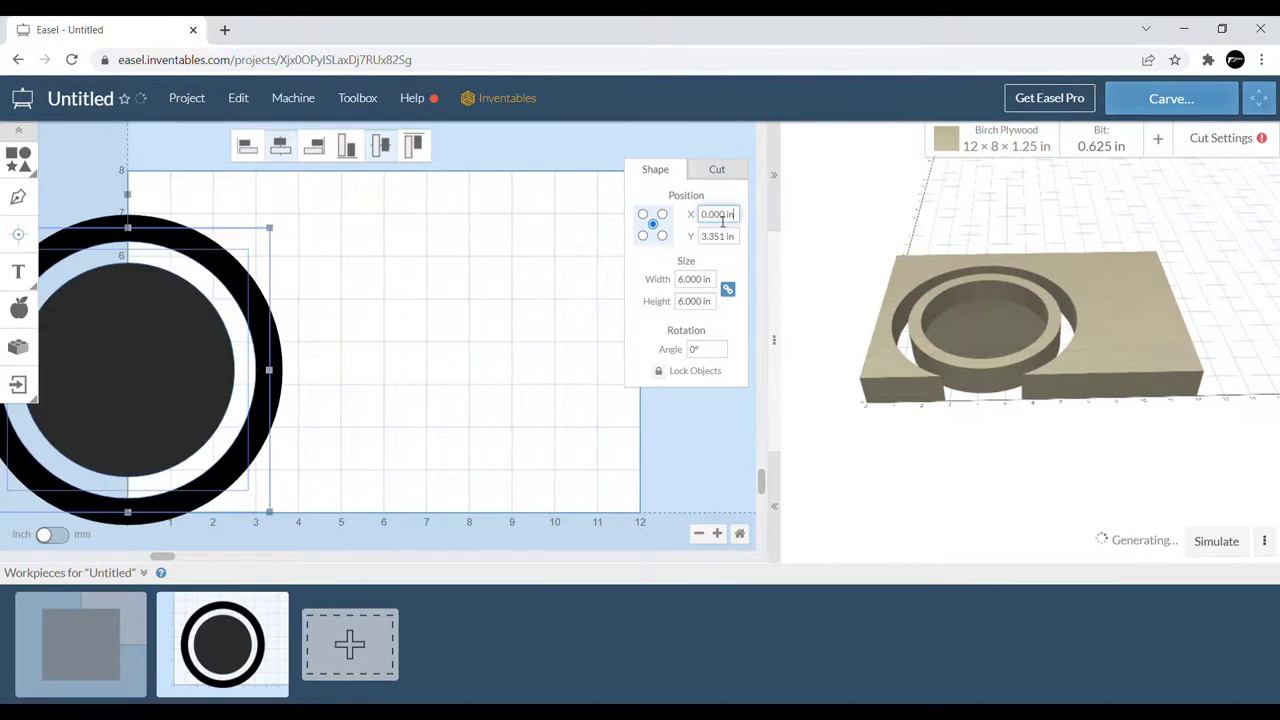
pyautogui.click(718, 240)
pyautogui.hotkey('ctrl', 'a')
pyautogui.write('0')
pyautogui.press('Return')
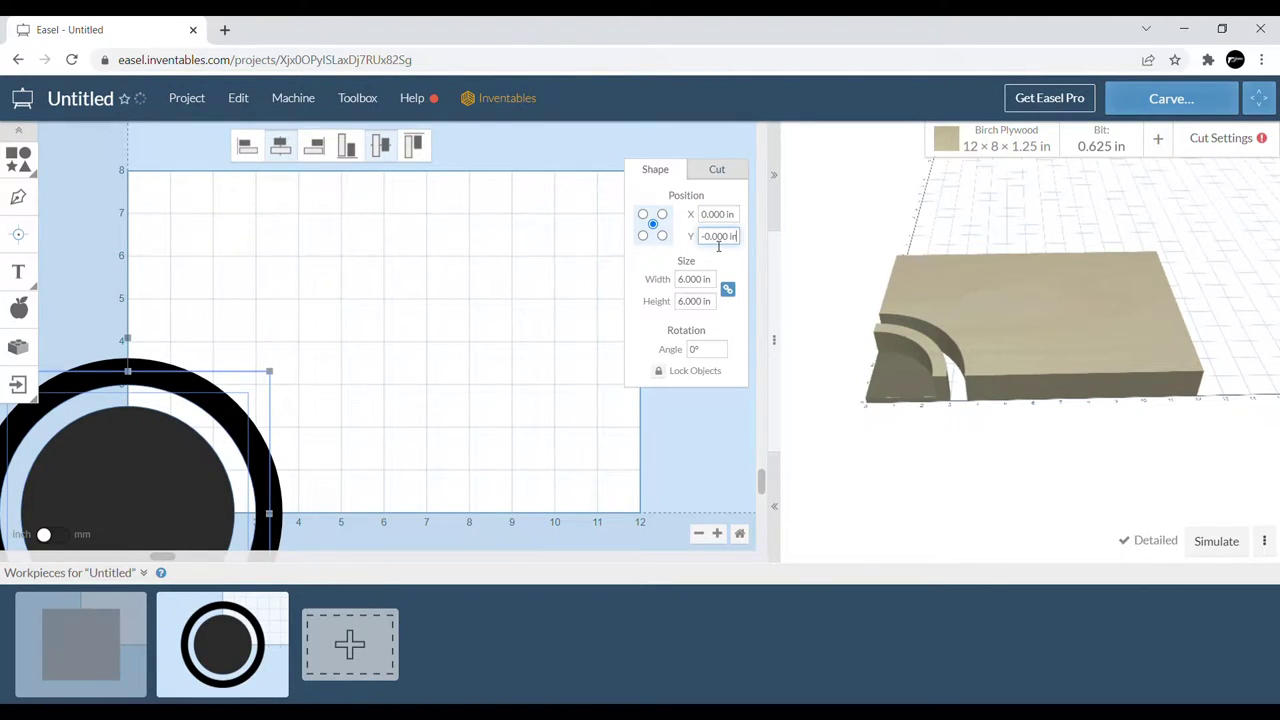
pyautogui.click(427, 300)
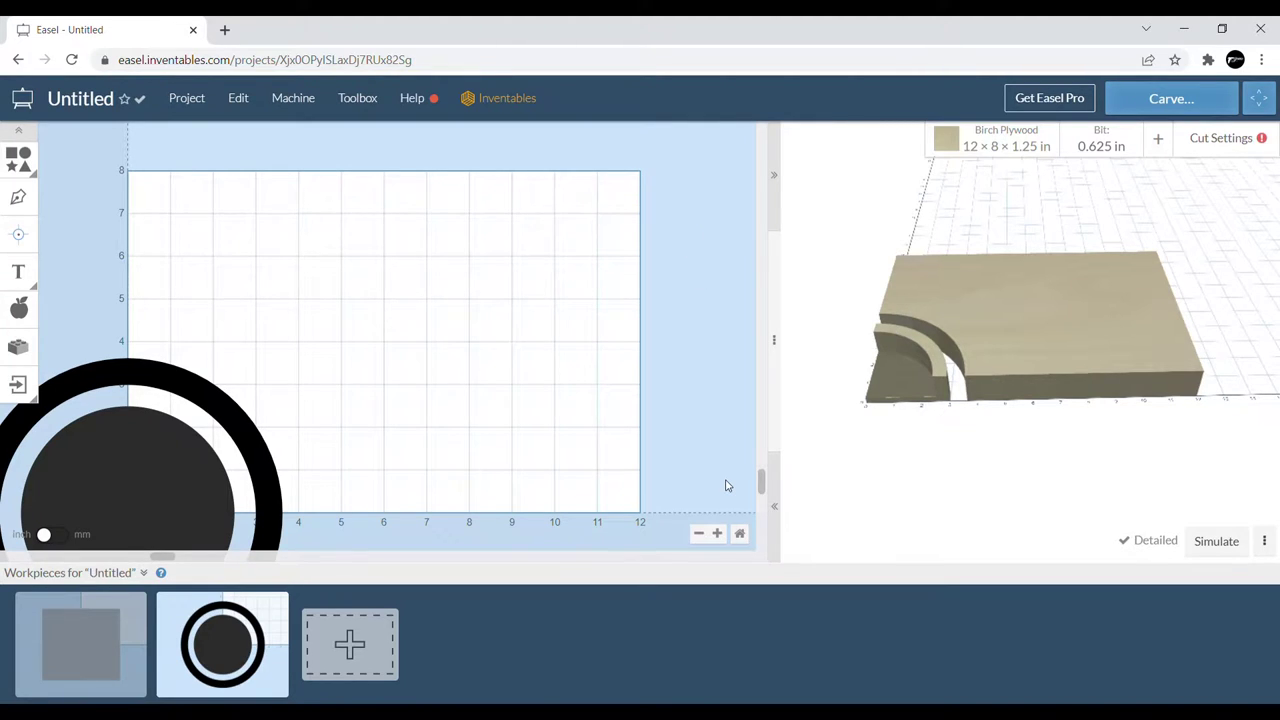
pyautogui.moveTo(762, 492); pyautogui.dragTo(767, 553)
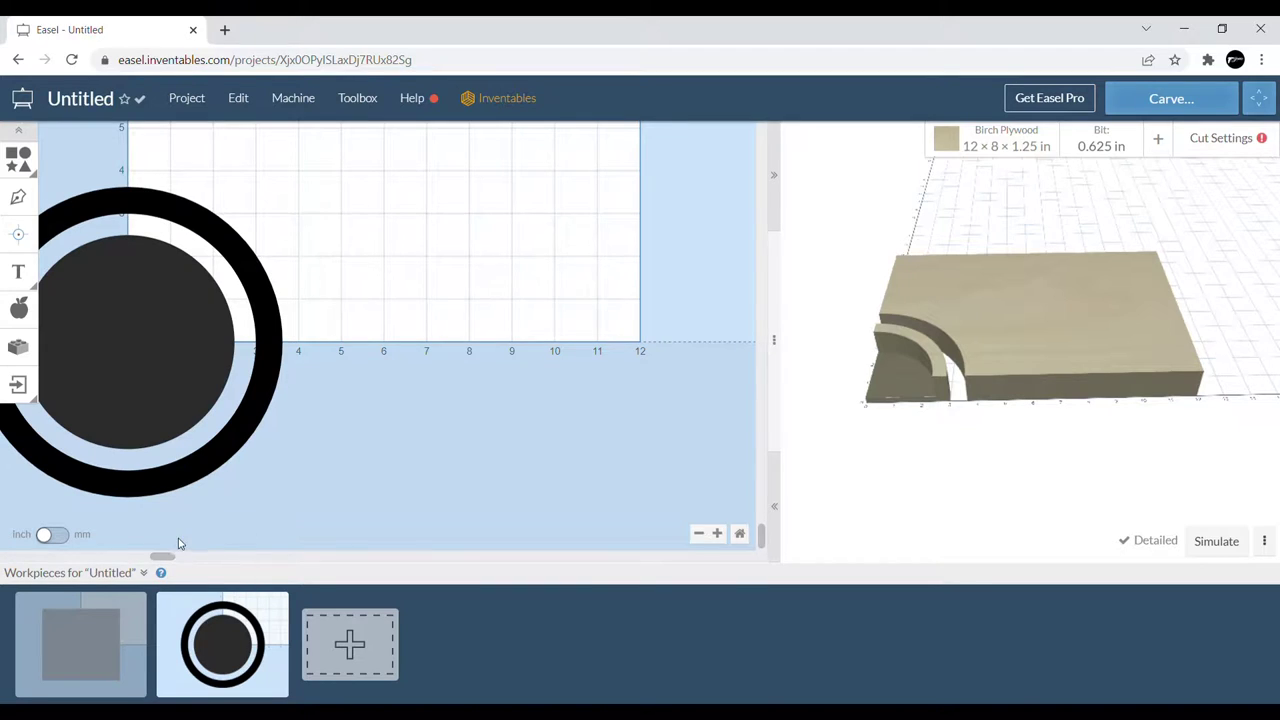
pyautogui.moveTo(163, 556); pyautogui.dragTo(107, 562)
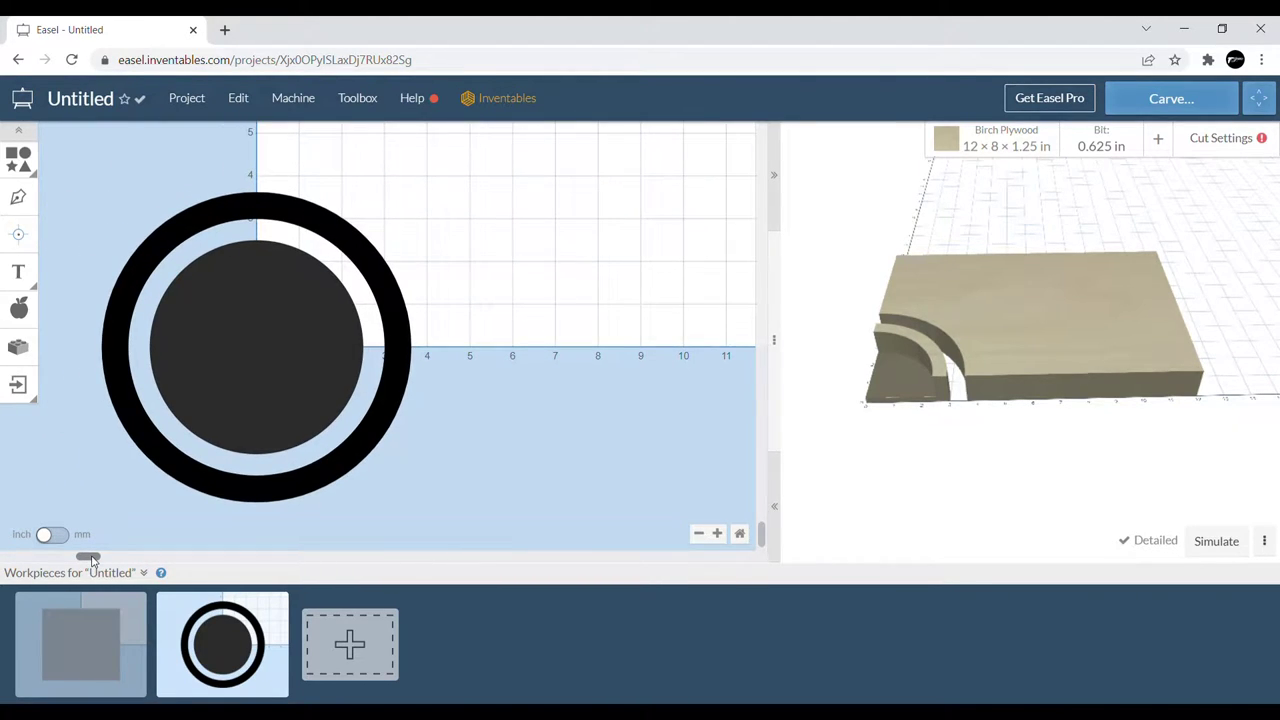